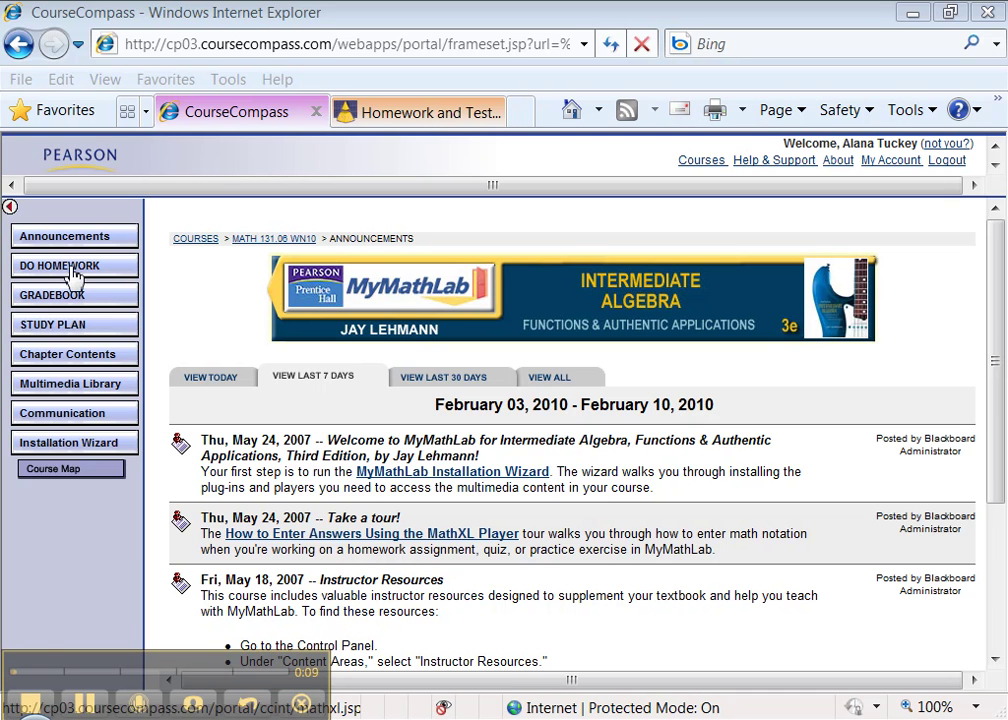
# - Open the Homework and Tests tab and scroll its assignment list, all due 05/03/10 11:59pm
pyautogui.click(383, 126)
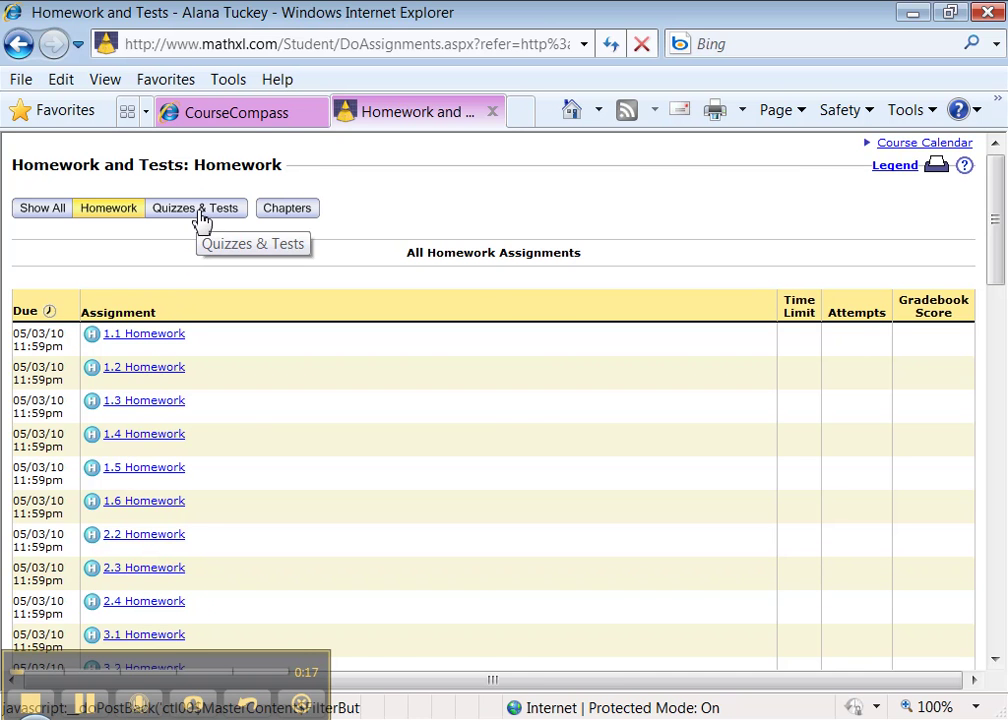
pyautogui.click(198, 110)
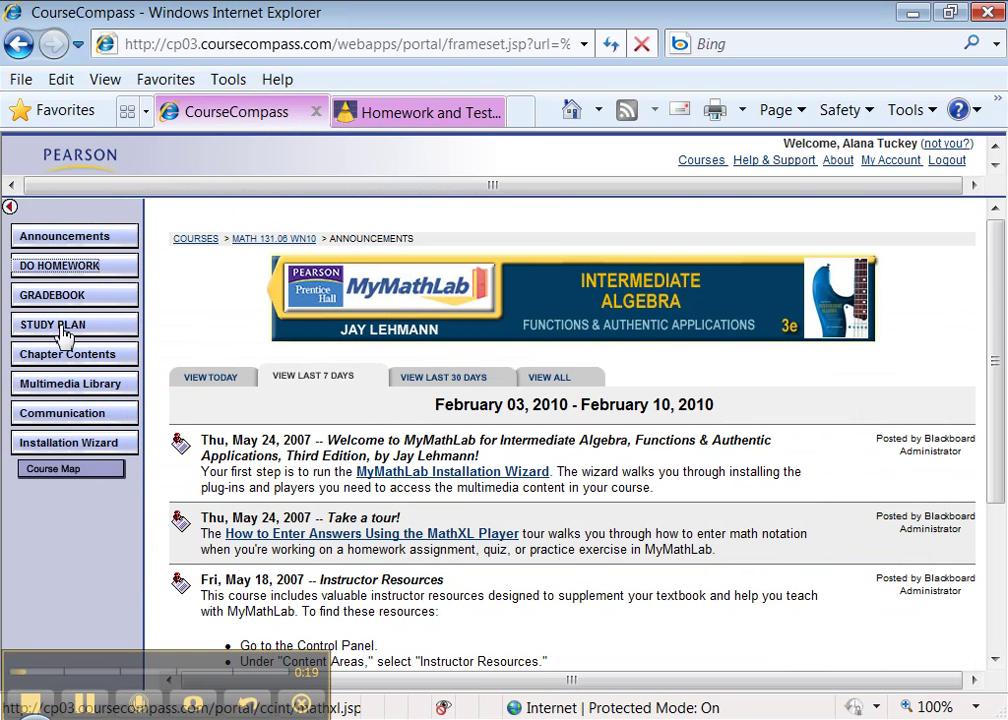
pyautogui.click(345, 112)
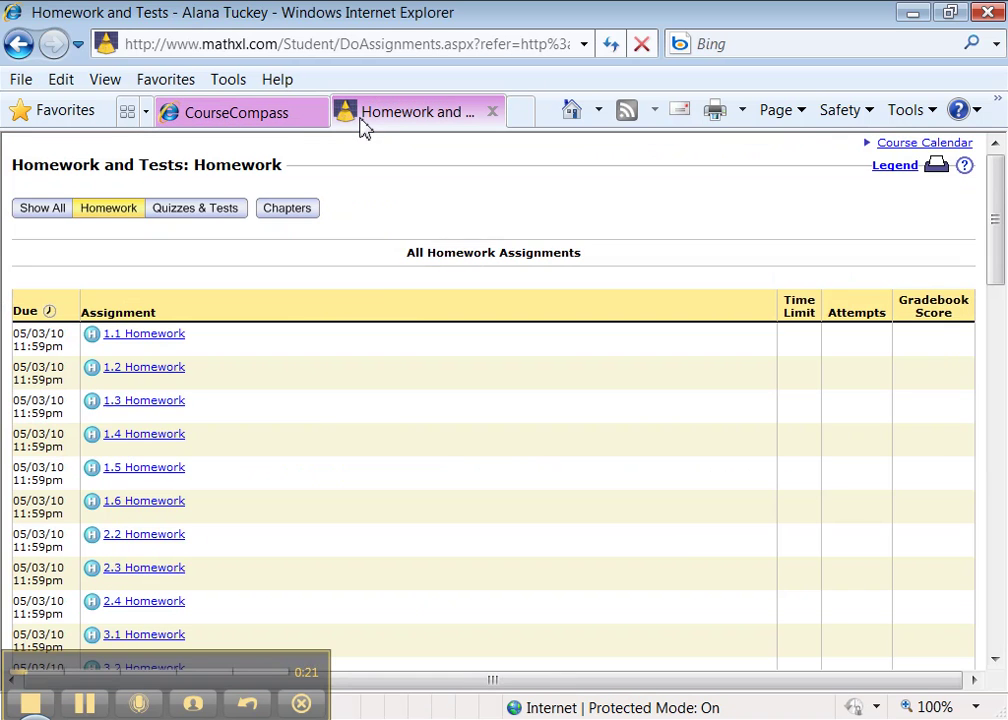
pyautogui.scroll(-2, 390, 408)
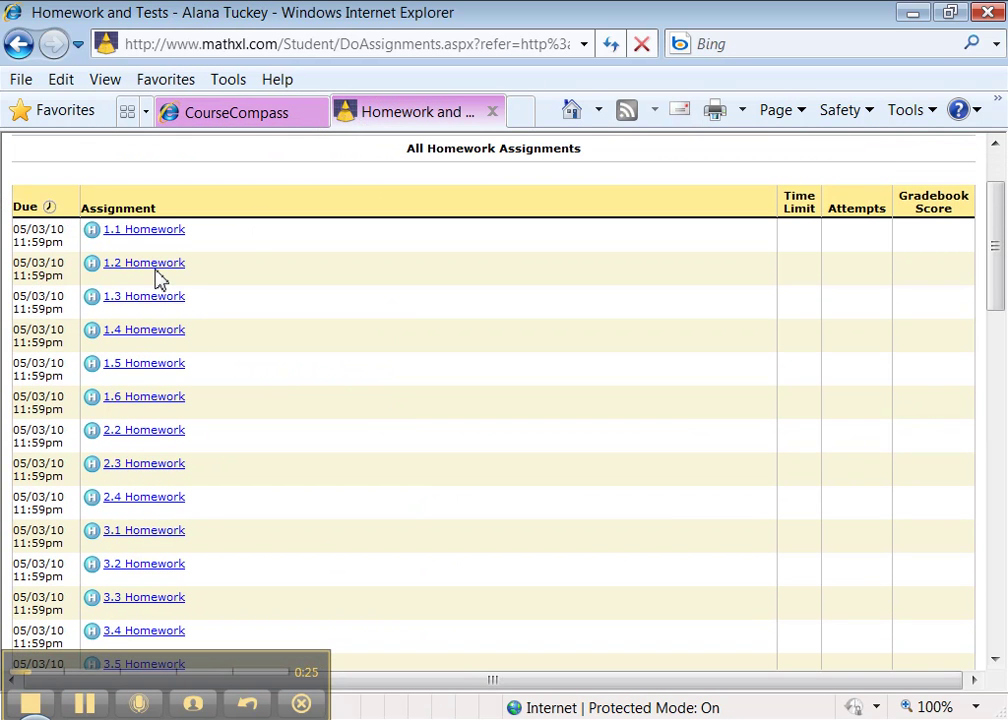
# - Open the 1.2 Homework assignment and start on question 1
pyautogui.click(155, 270)
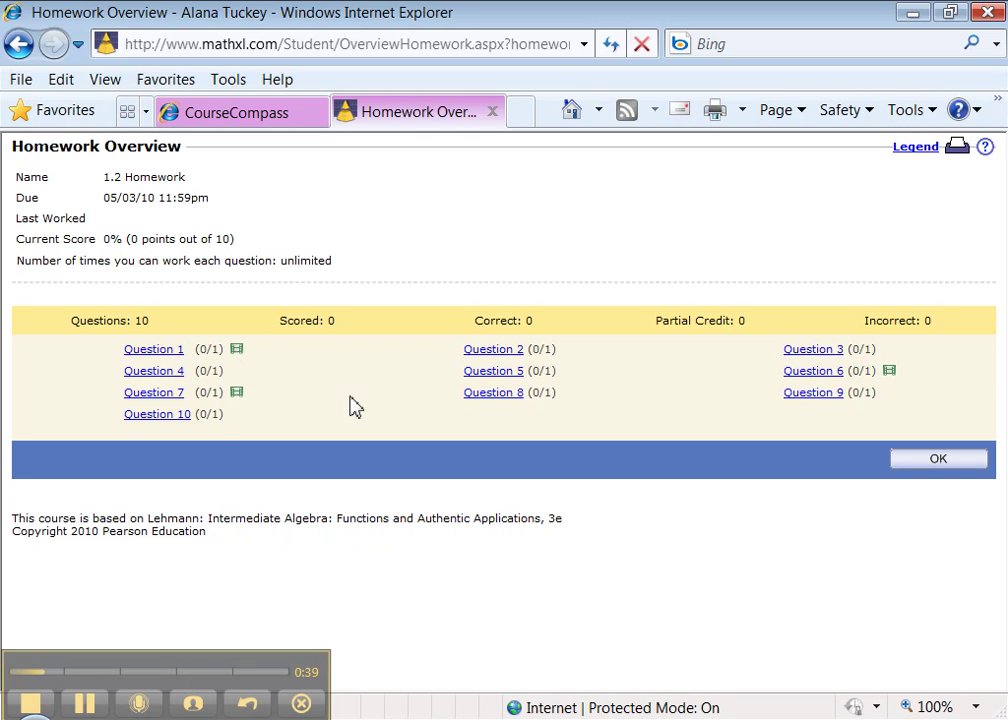
pyautogui.click(150, 352)
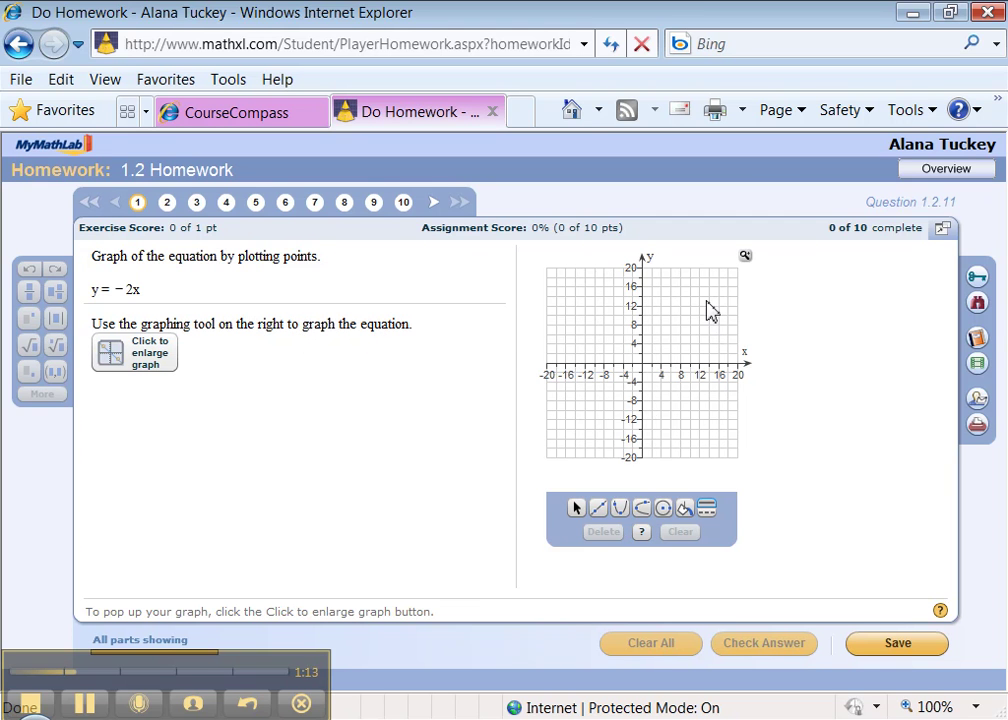
# - Enlarge the graph for question 1, y = −2x, to start plotting
pyautogui.click(146, 365)
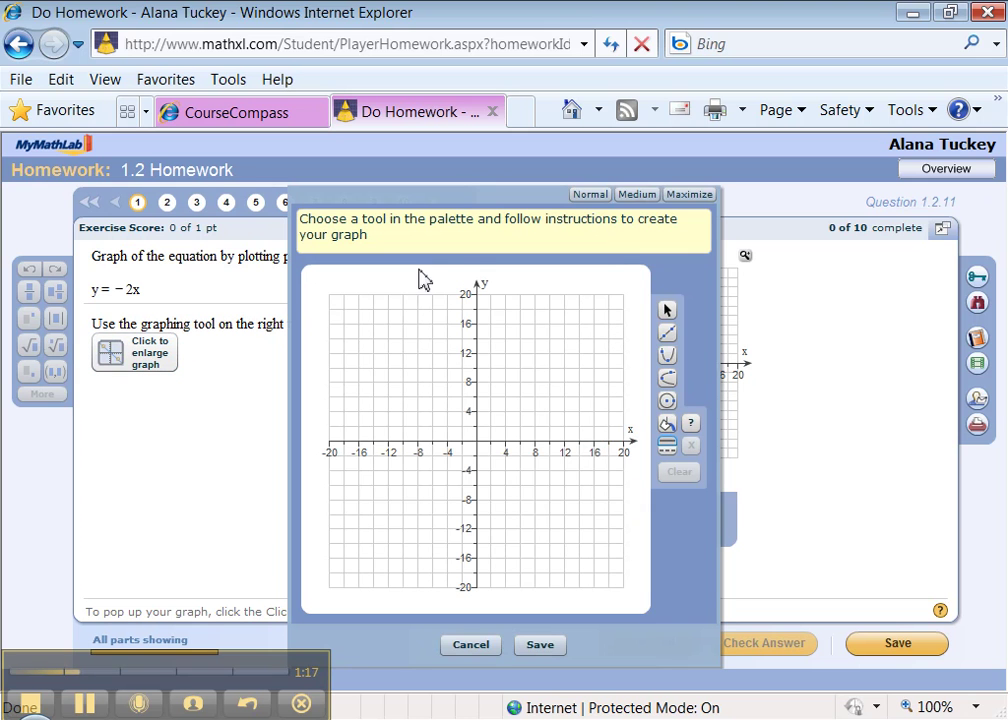
# - Set the graphing window to Medium size and move it right beside the question text
pyautogui.click(590, 196)
pyautogui.click(638, 197)
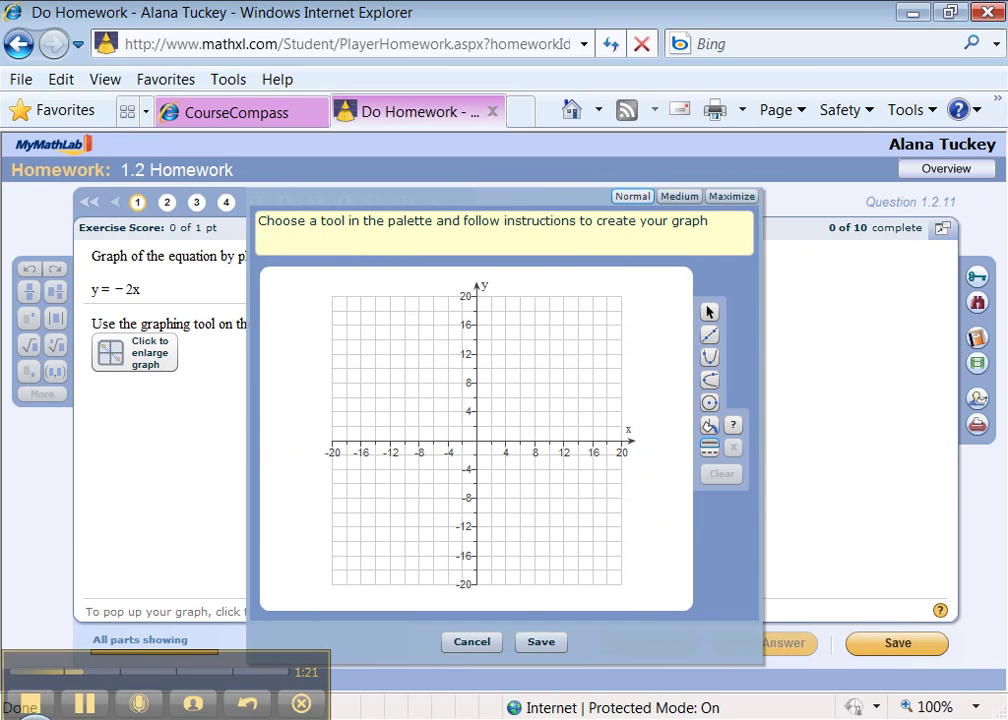
pyautogui.click(733, 197)
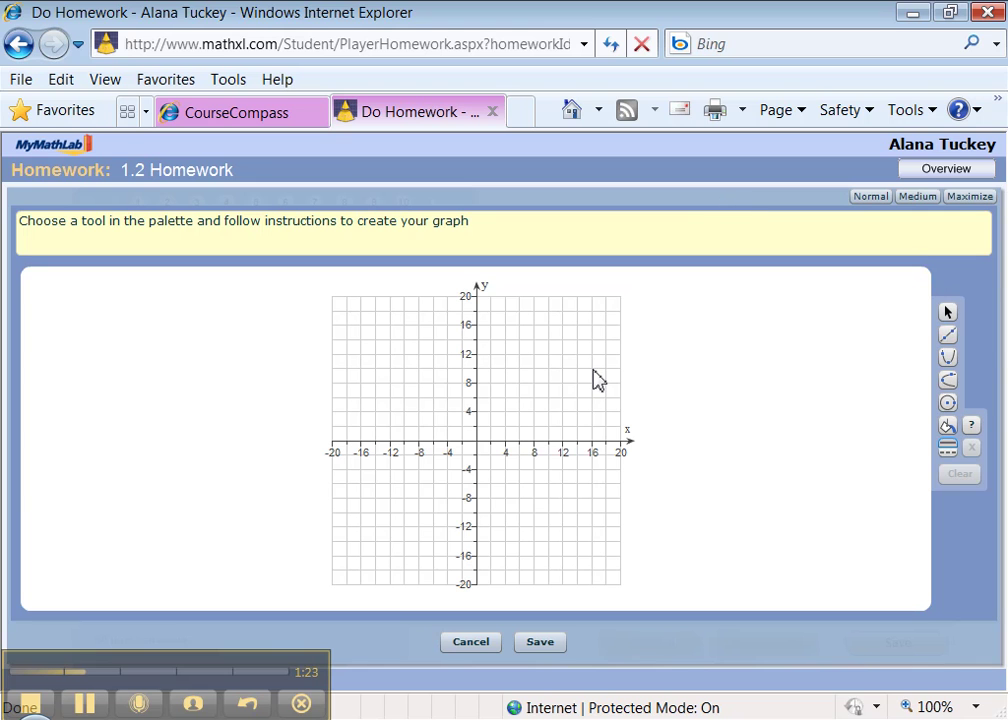
pyautogui.click(918, 199)
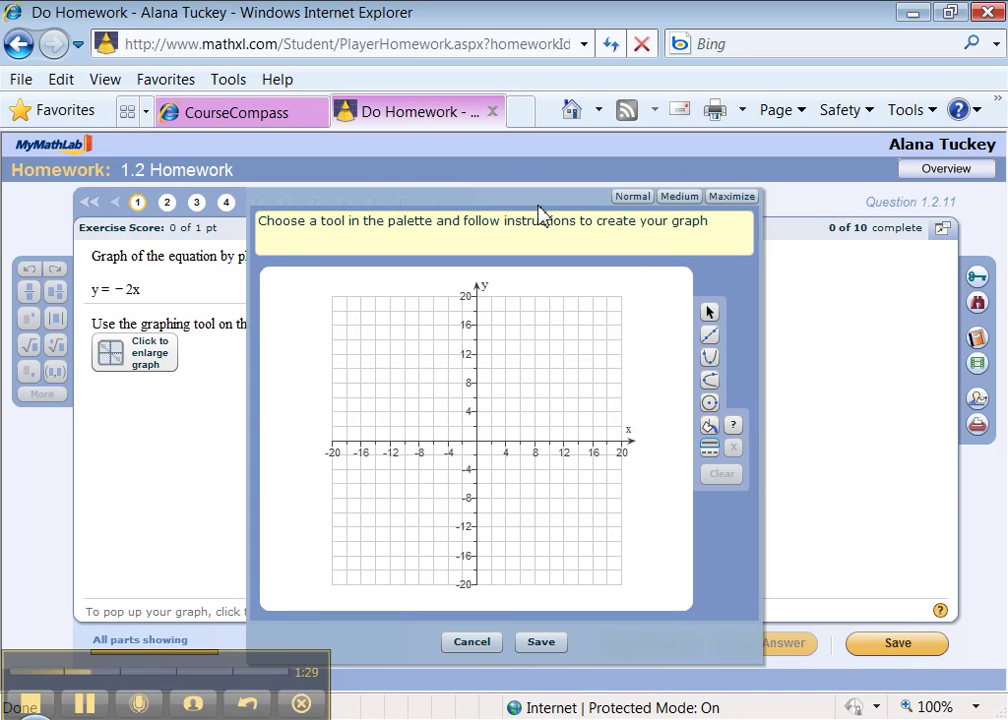
pyautogui.moveTo(530, 203); pyautogui.dragTo(690, 203)
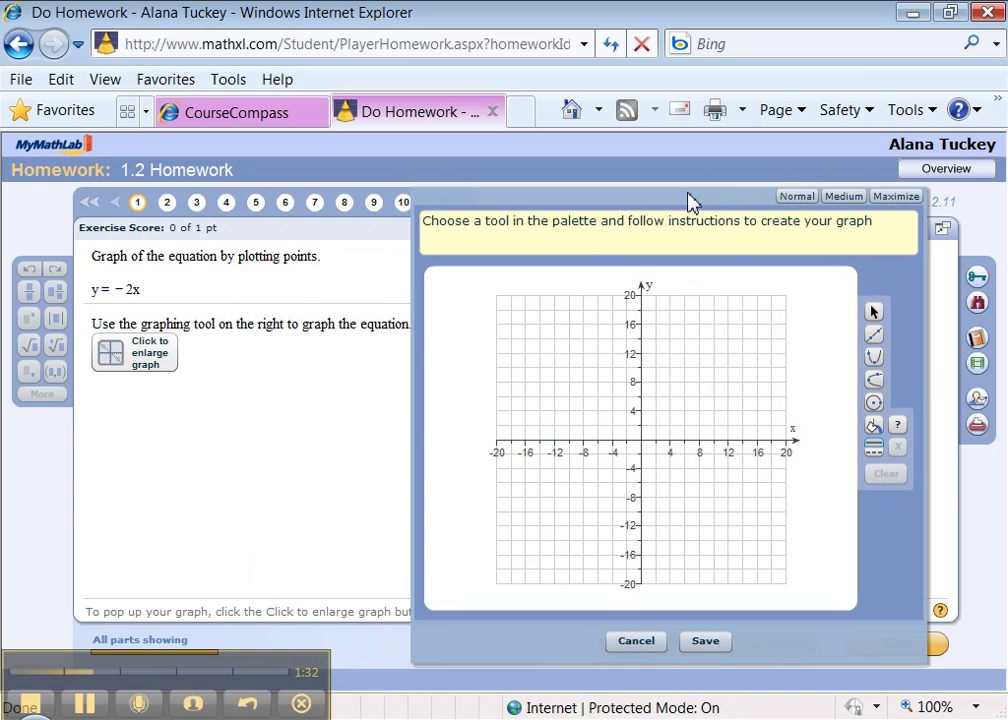
# - Draw a line through (0,0) and (1,−2) to graph y = −2x
pyautogui.click(873, 341)
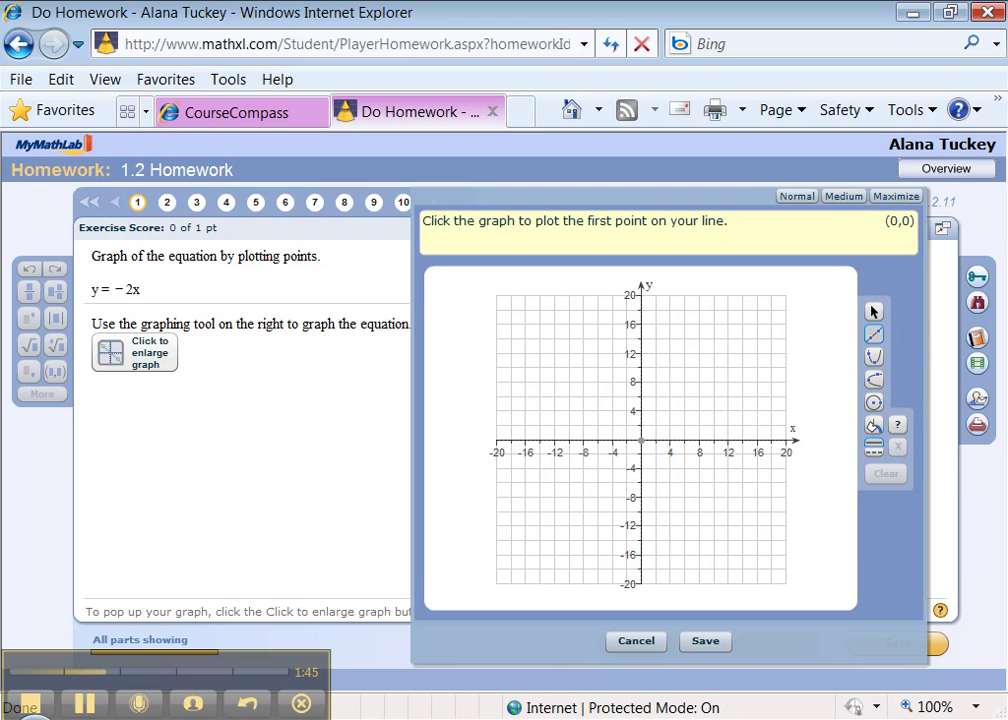
pyautogui.click(641, 440)
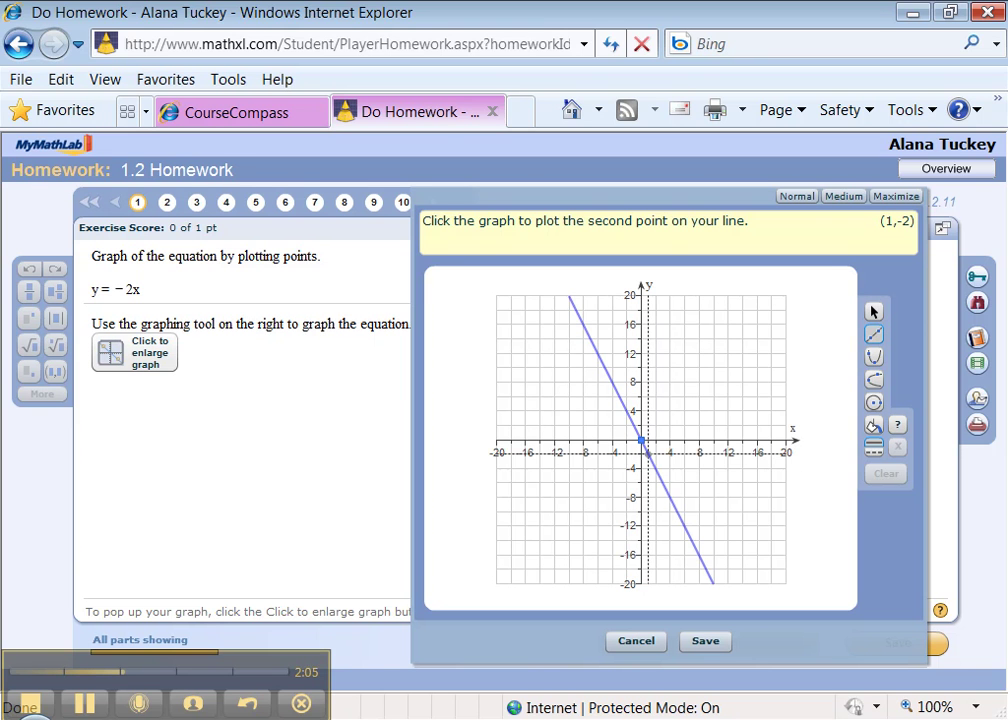
pyautogui.click(648, 455)
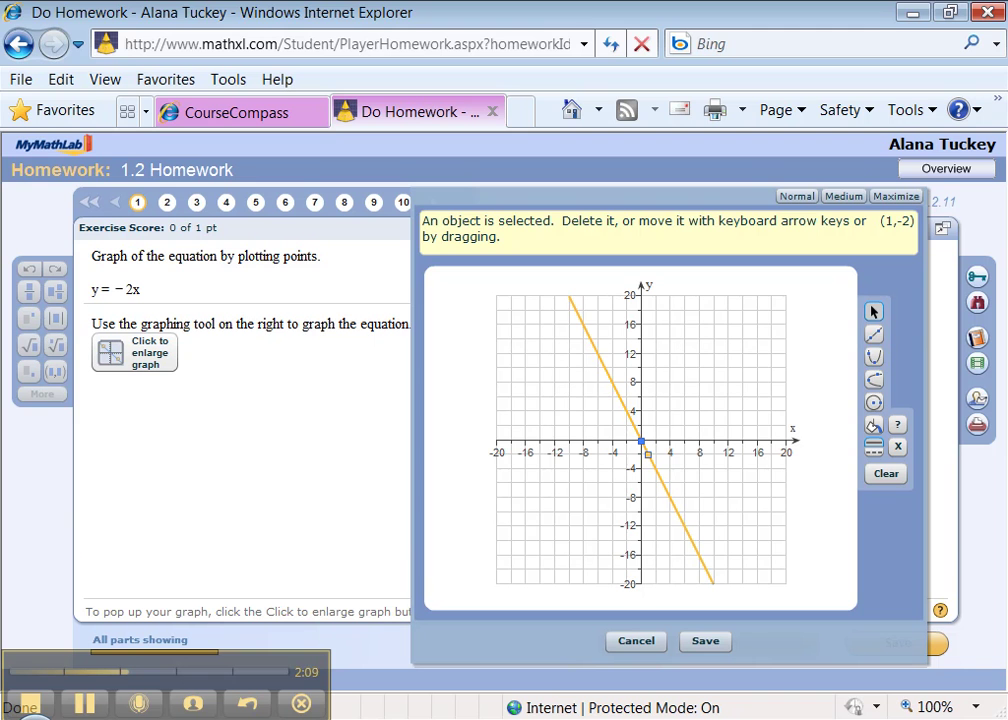
# - Save the y = −2x graph, check it, and dismiss the Excellent! feedback
pyautogui.click(706, 643)
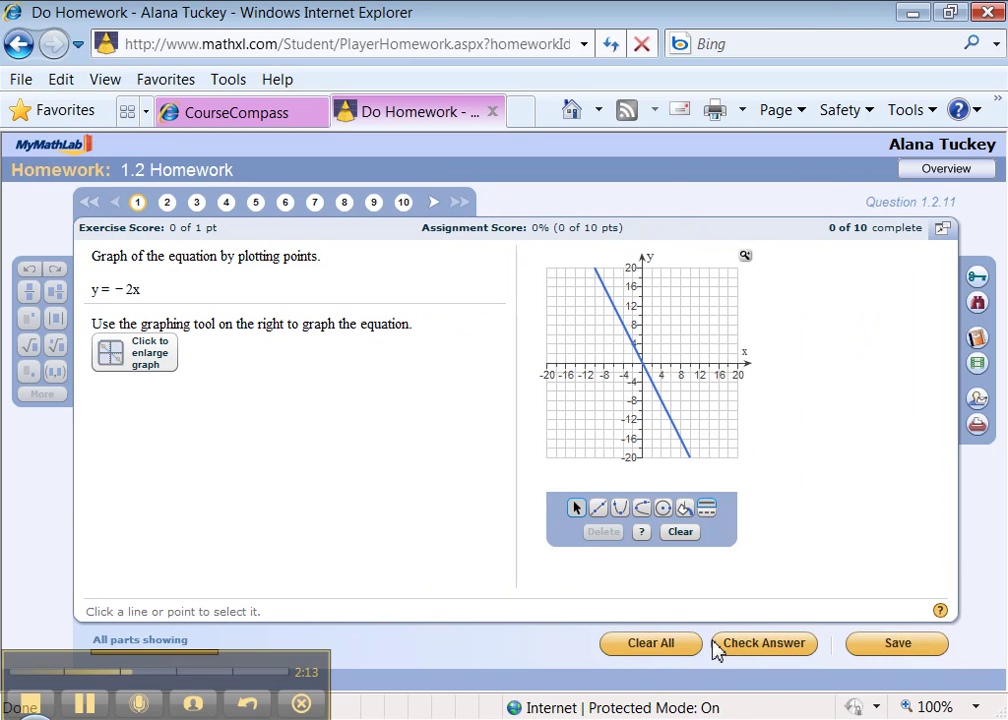
pyautogui.click(760, 652)
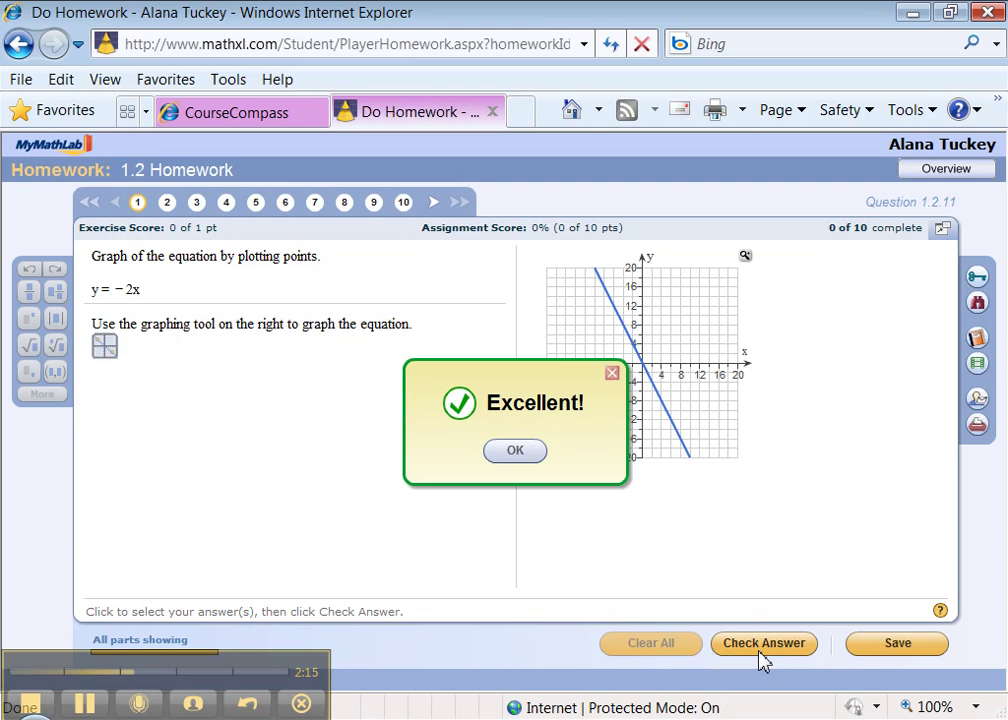
pyautogui.click(515, 451)
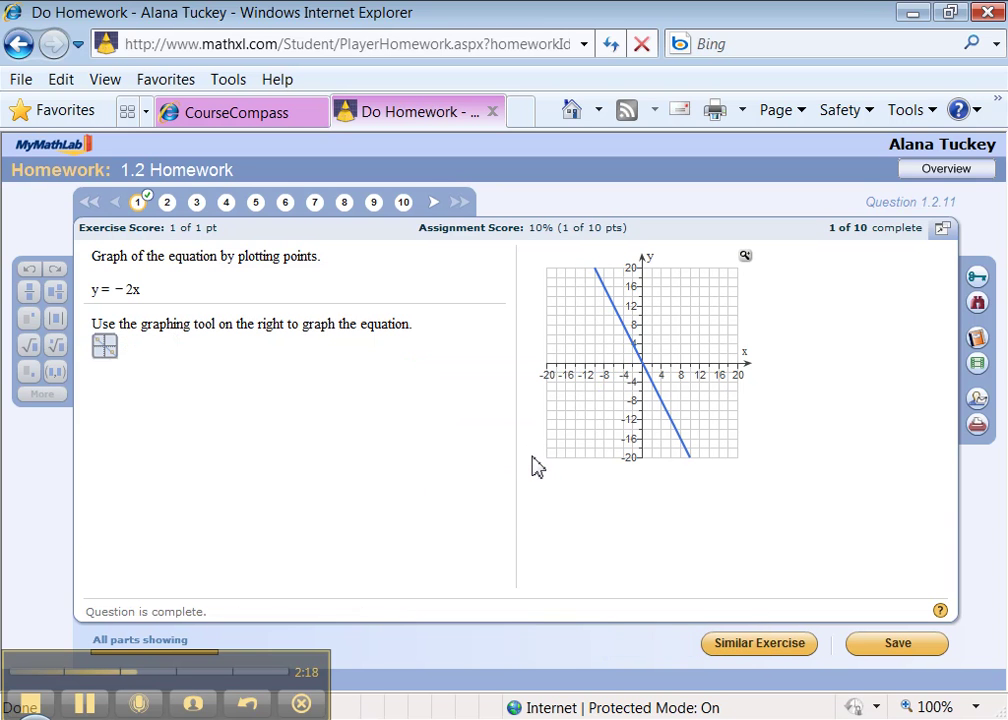
# - On question 2, graph a line through (0,6) and (−3,2) and save it
pyautogui.click(168, 205)
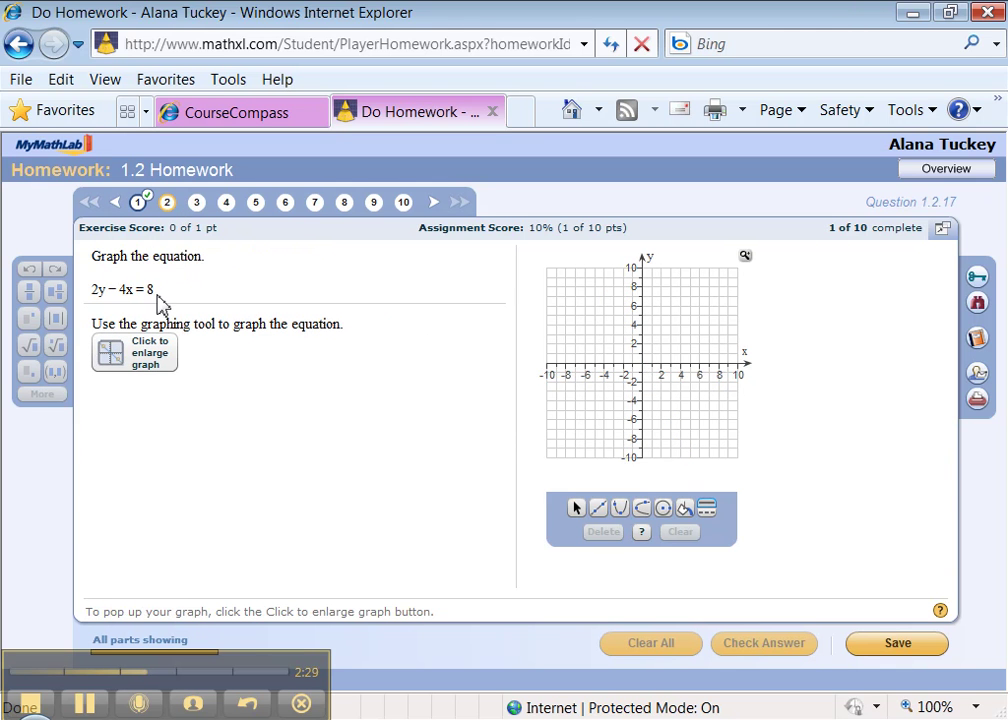
pyautogui.click(162, 362)
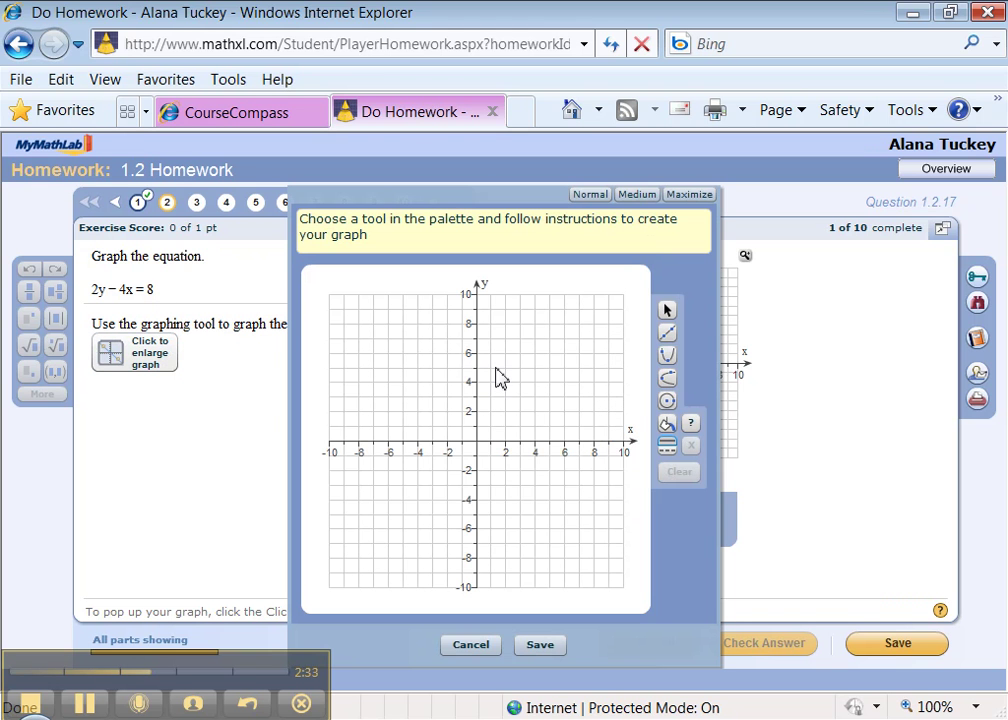
pyautogui.click(667, 332)
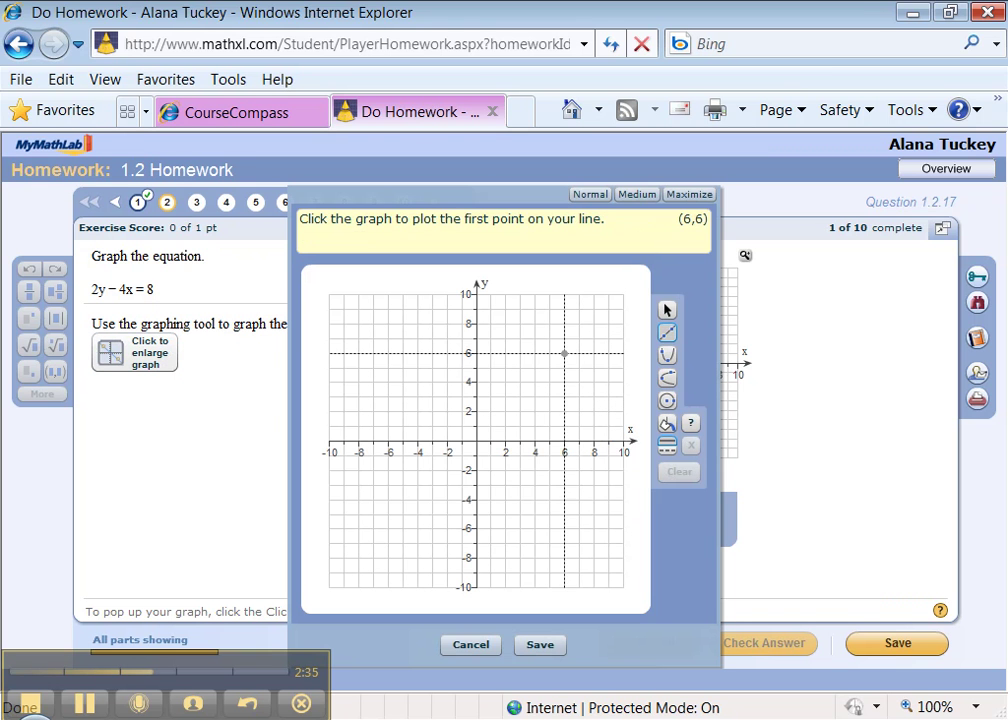
pyautogui.click(477, 353)
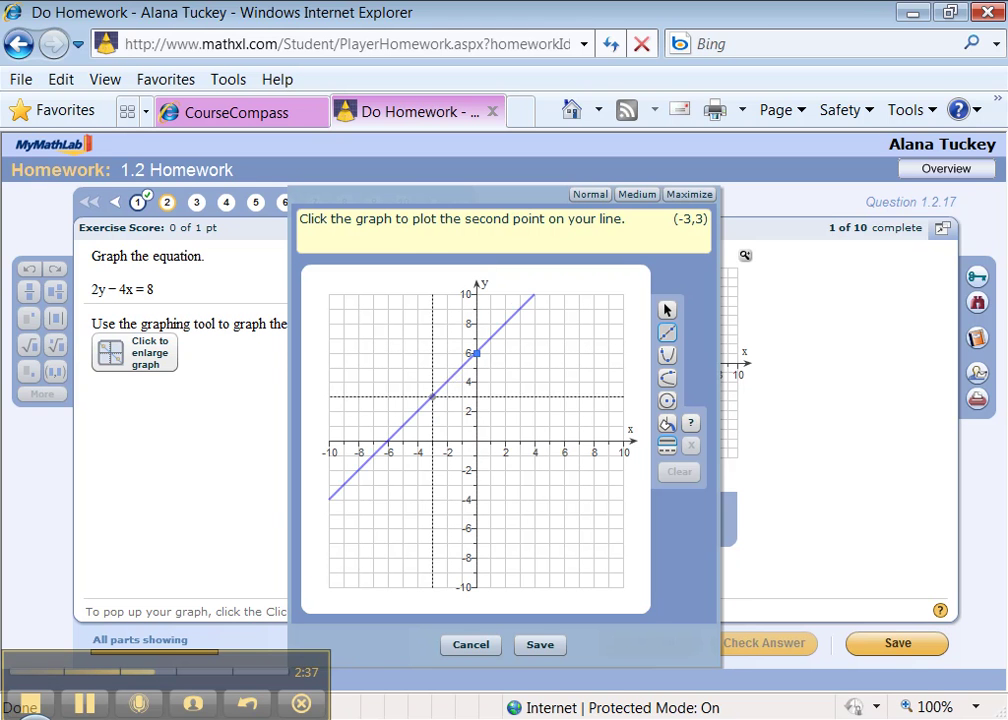
pyautogui.click(432, 411)
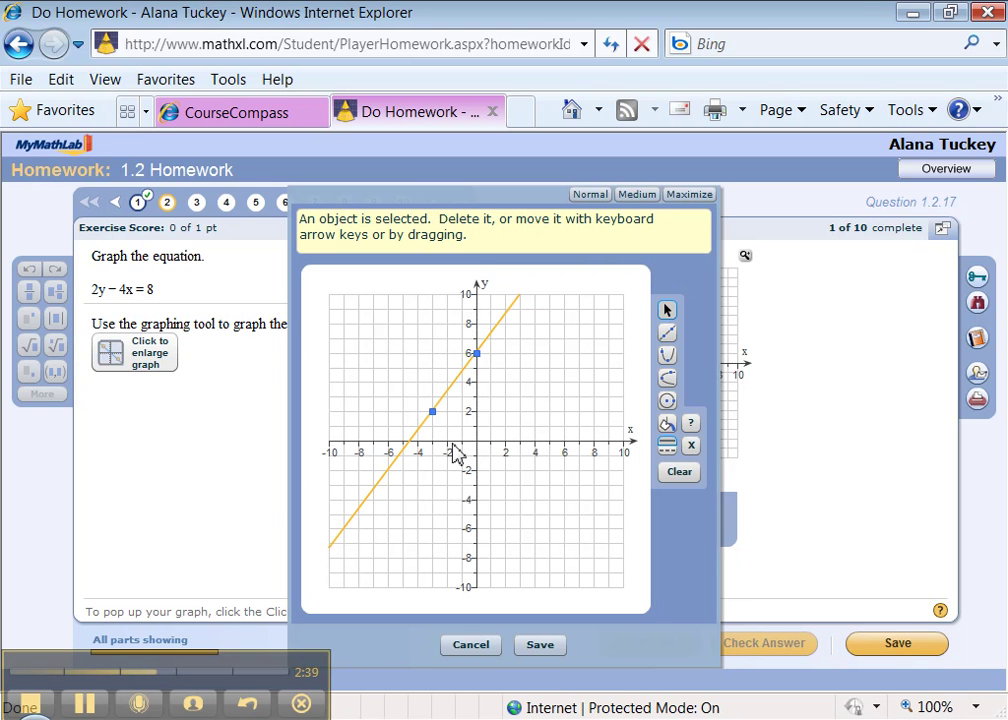
pyautogui.click(541, 645)
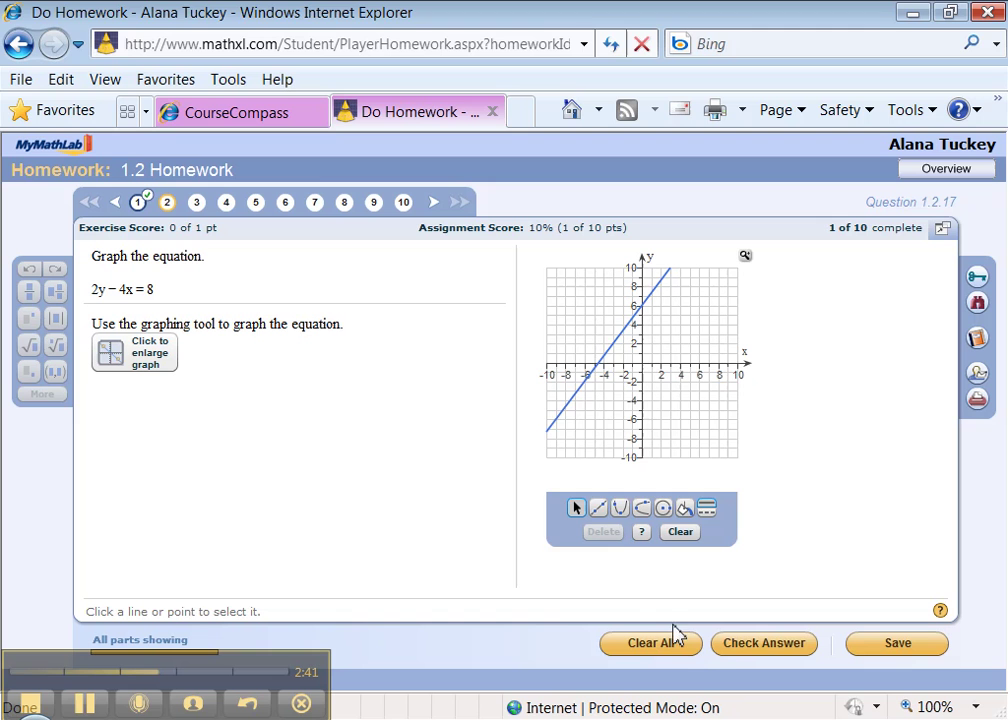
# - Check the 2y − 4x = 8 graph, compare with the correct graph, and finish
pyautogui.click(752, 647)
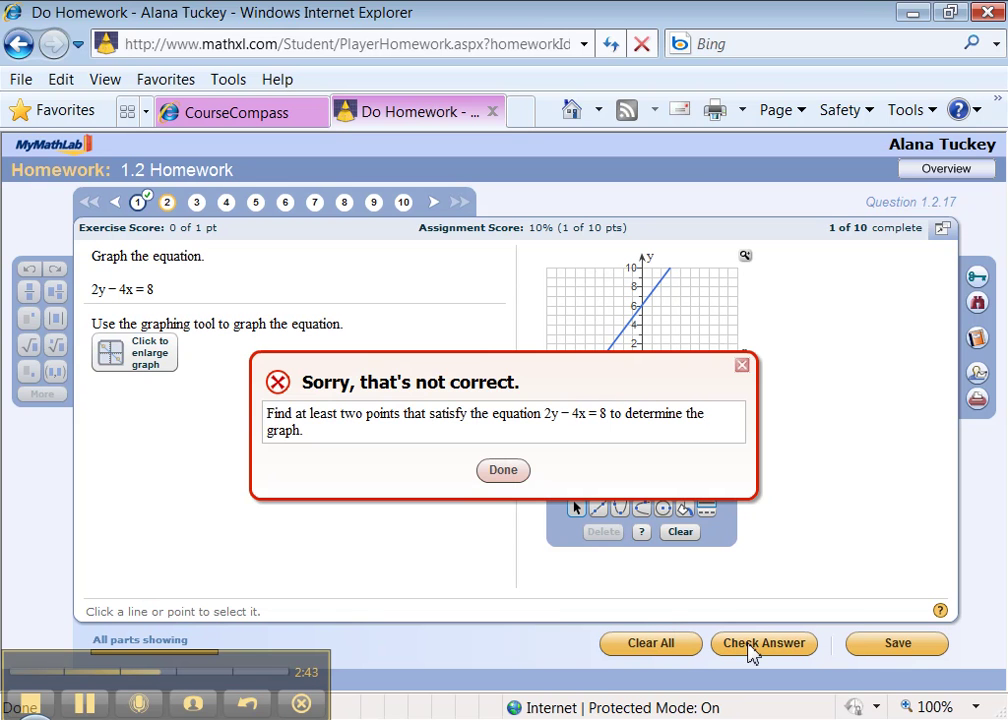
pyautogui.click(504, 471)
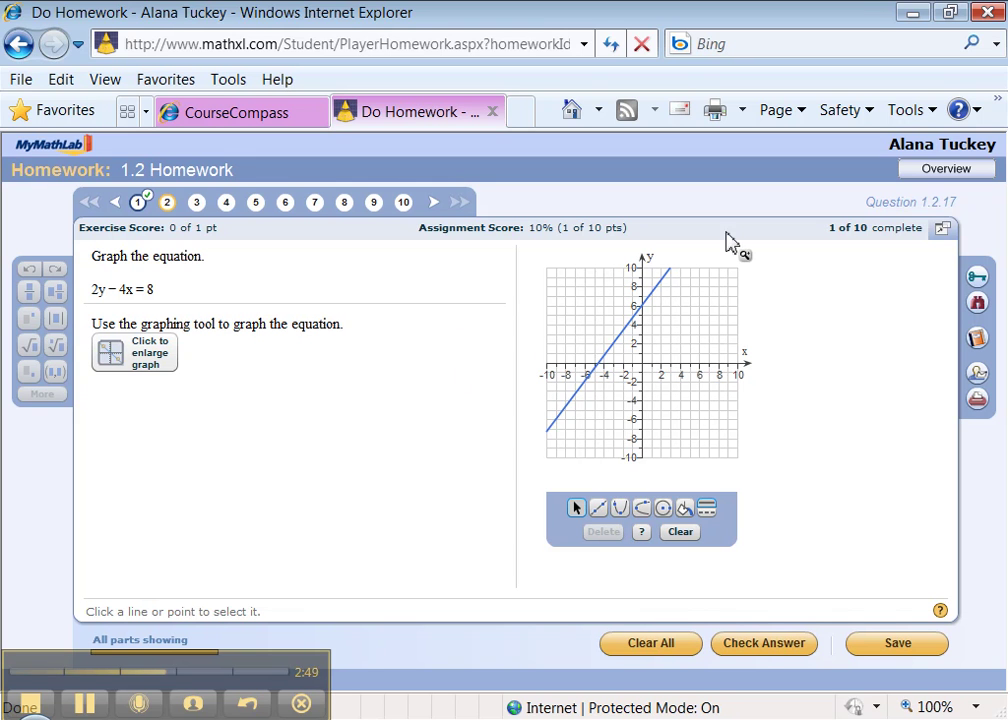
pyautogui.click(770, 652)
pyautogui.click(511, 472)
pyautogui.click(749, 652)
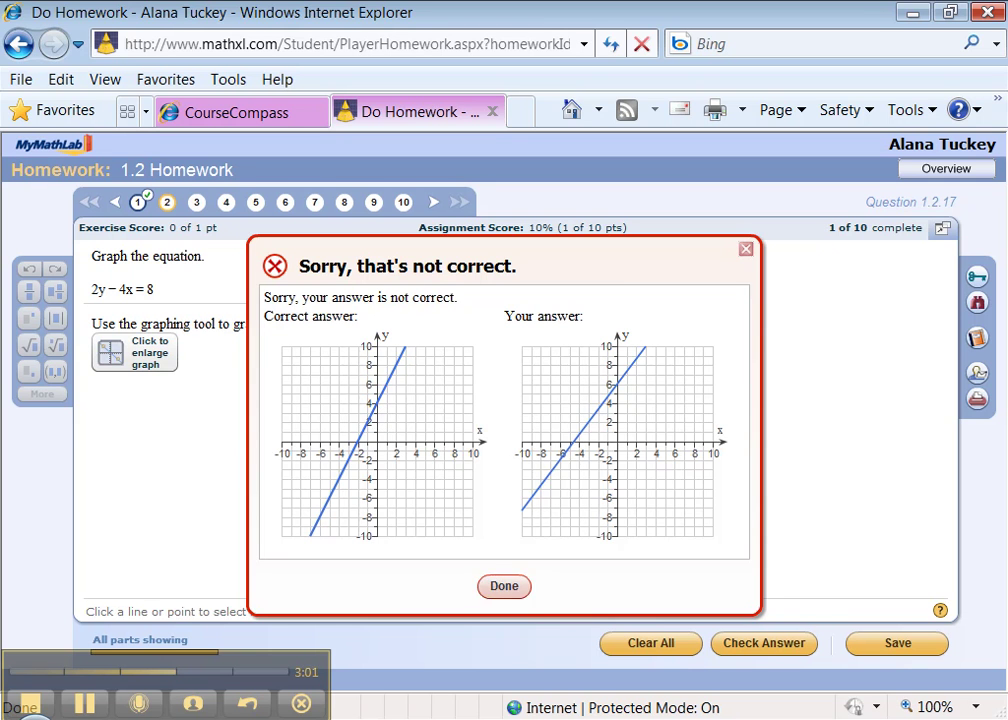
pyautogui.click(498, 587)
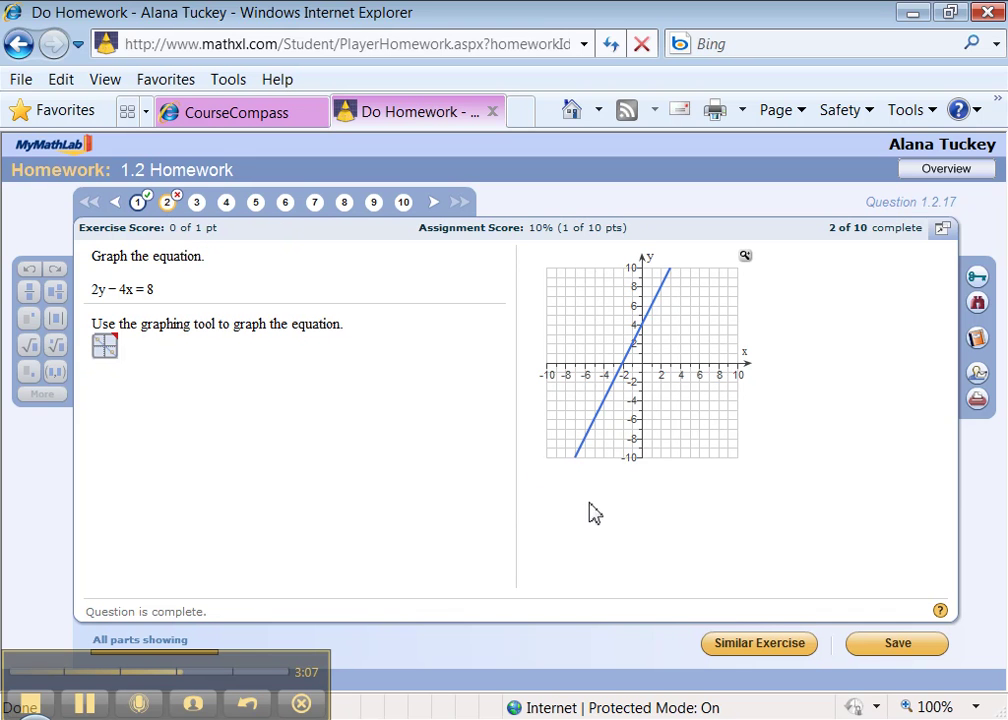
# - On a similar 2y − 6x = 12 exercise, graph a line through (0,6) and (1,4) and check it
pyautogui.click(748, 645)
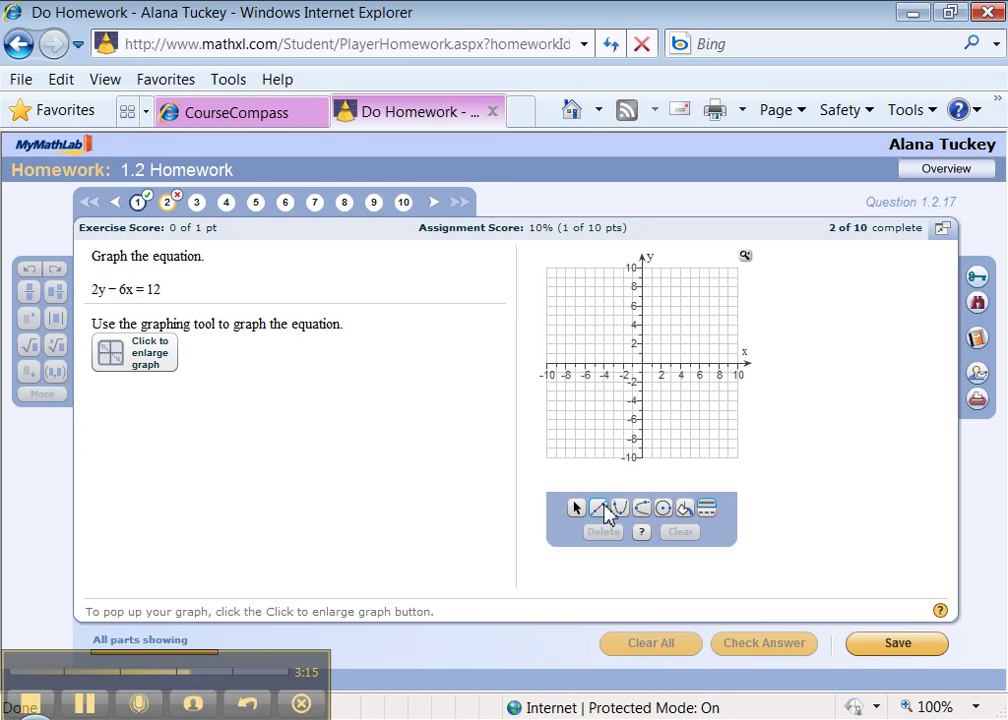
pyautogui.click(604, 508)
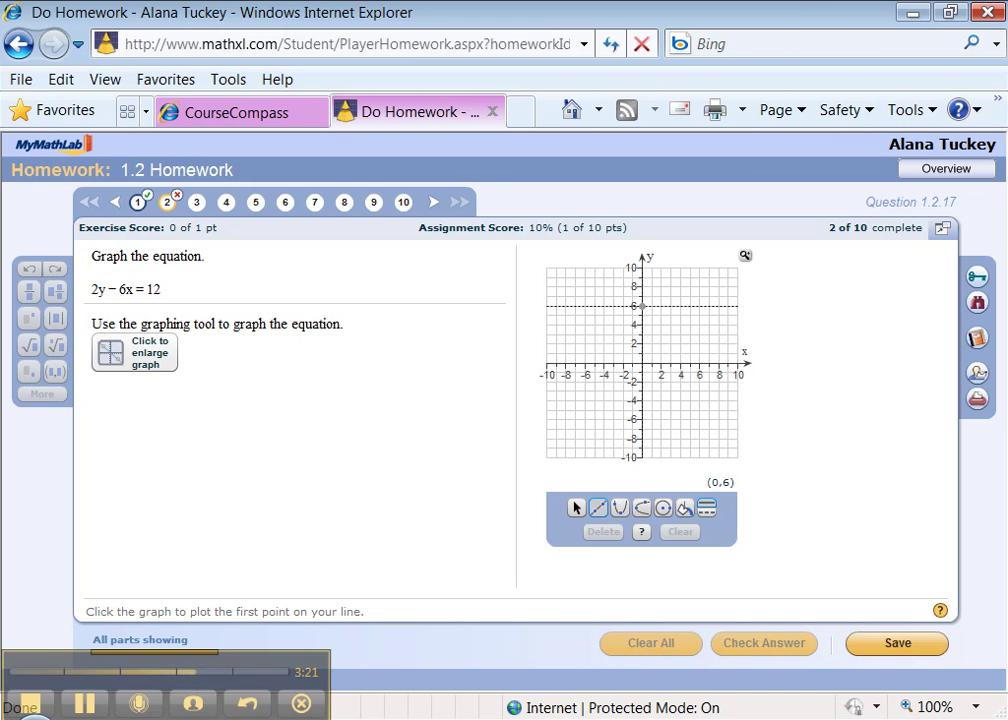
pyautogui.click(642, 305)
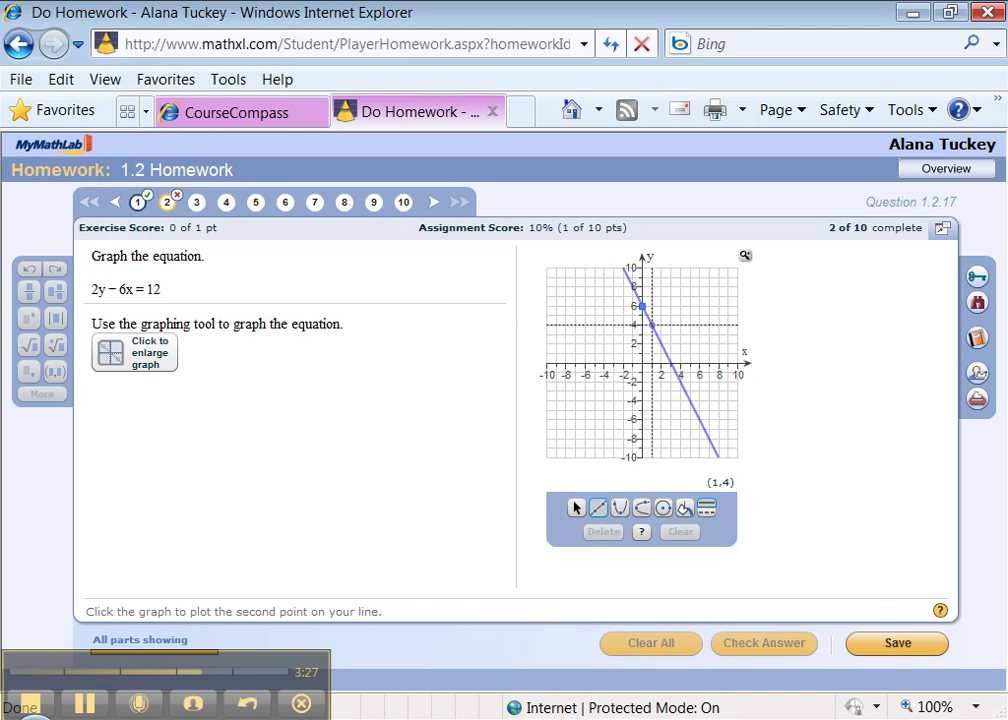
pyautogui.click(652, 325)
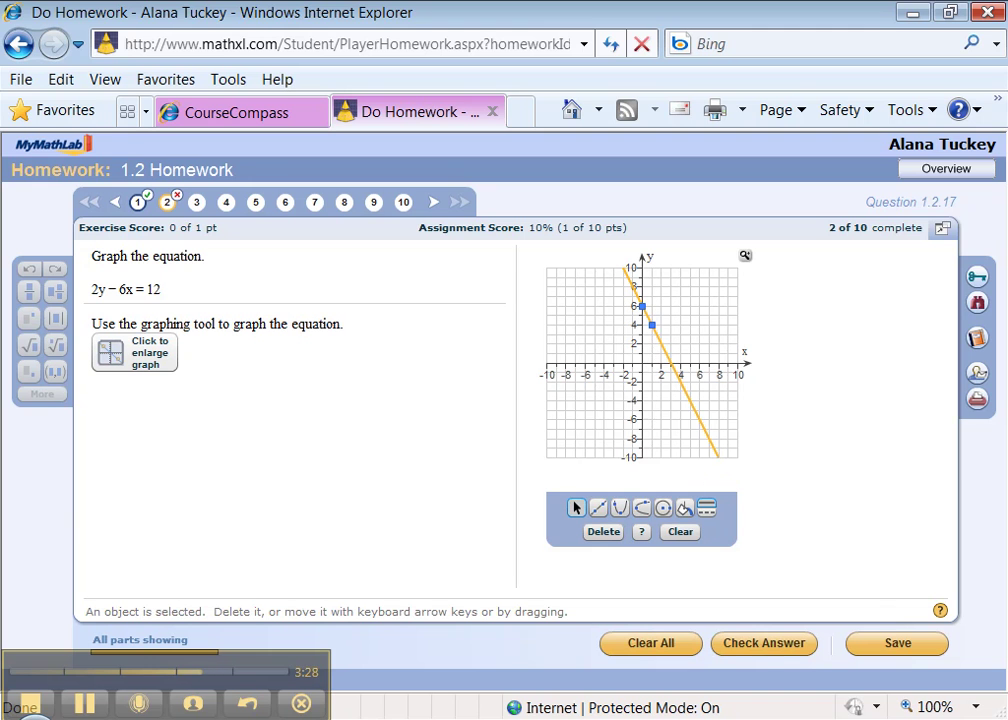
pyautogui.click(758, 646)
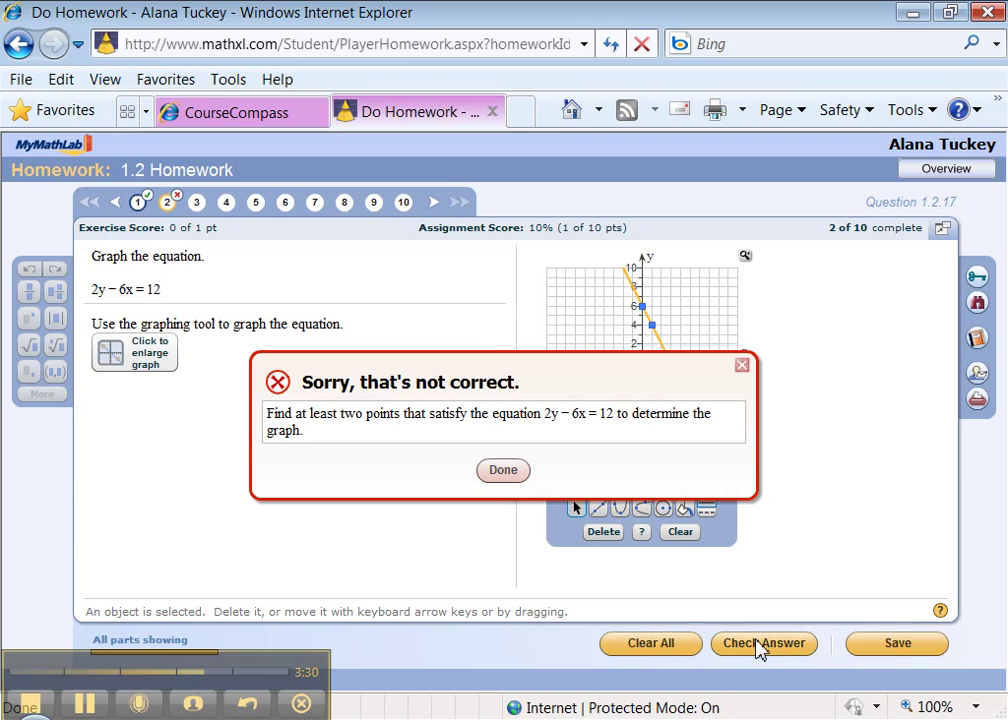
pyautogui.click(505, 472)
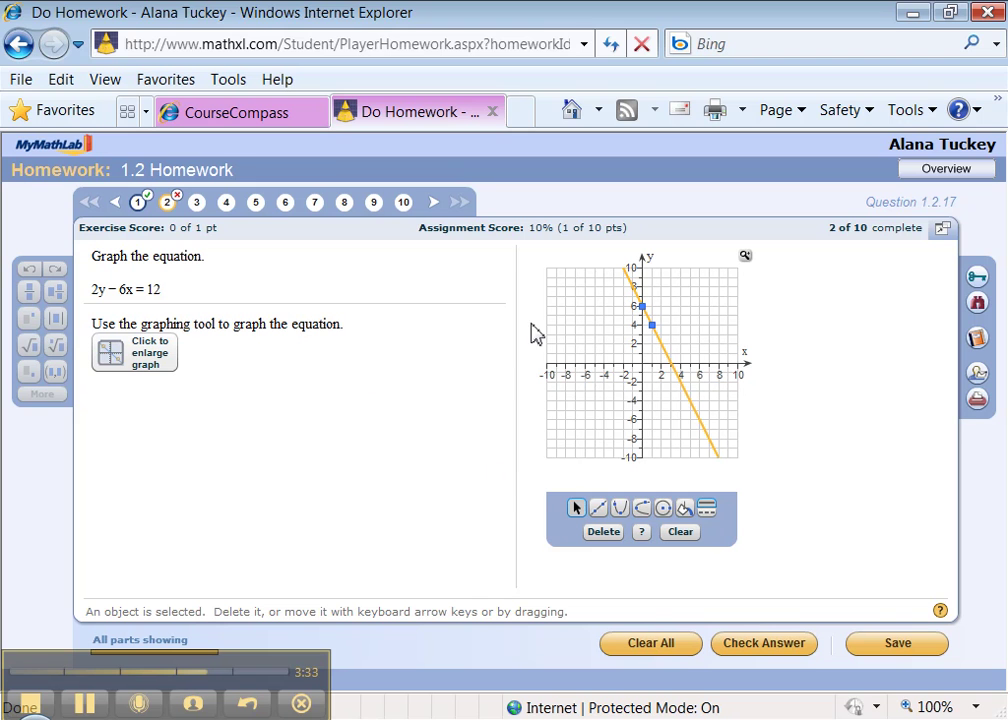
# - Skip to question 3 without checking, then browse questions 4, 5, 6, 8 and settle on 7
pyautogui.click(197, 203)
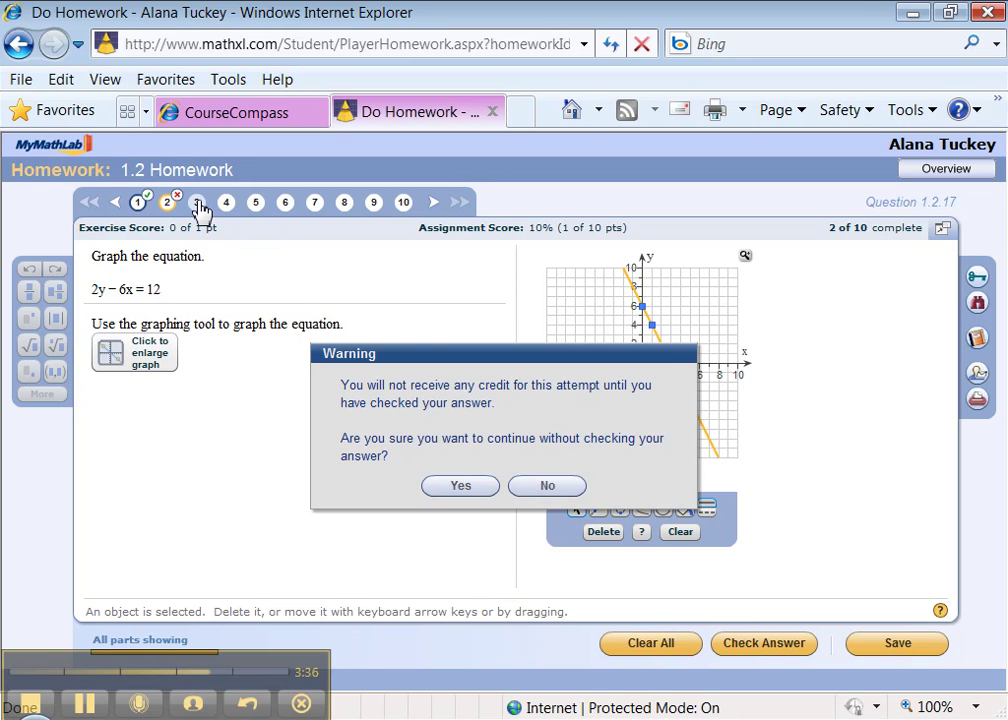
pyautogui.click(461, 487)
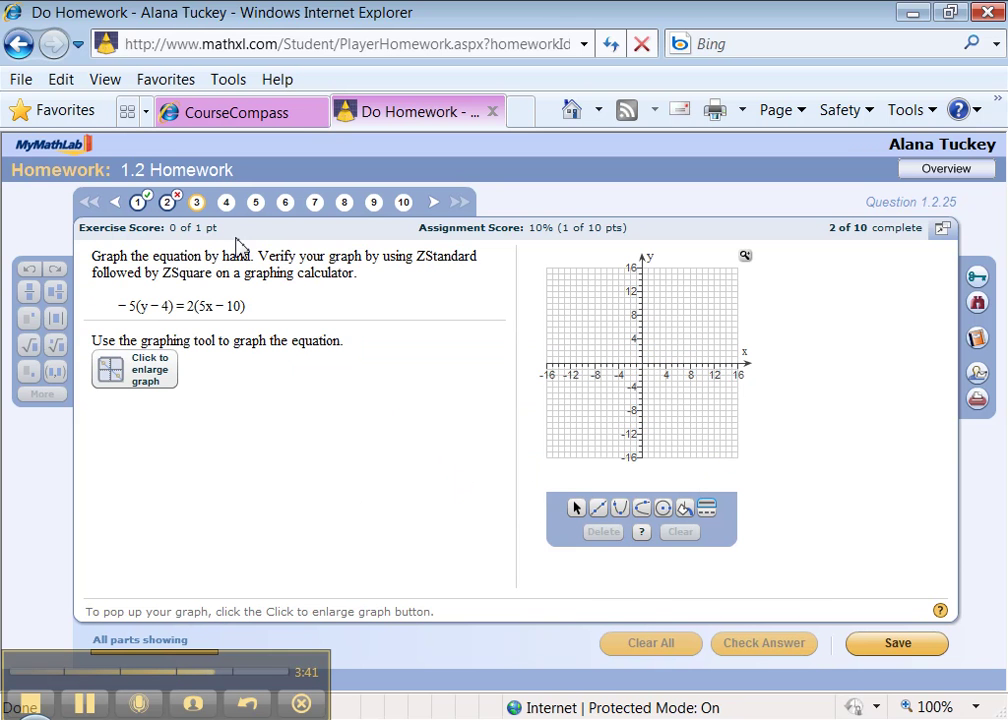
pyautogui.click(227, 205)
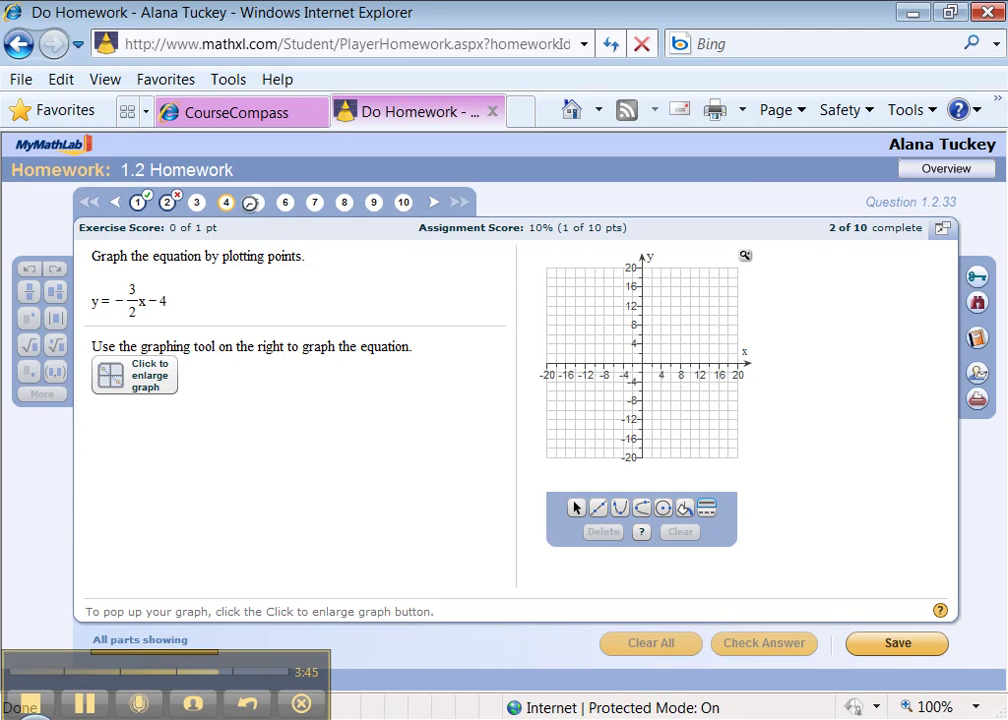
pyautogui.click(255, 206)
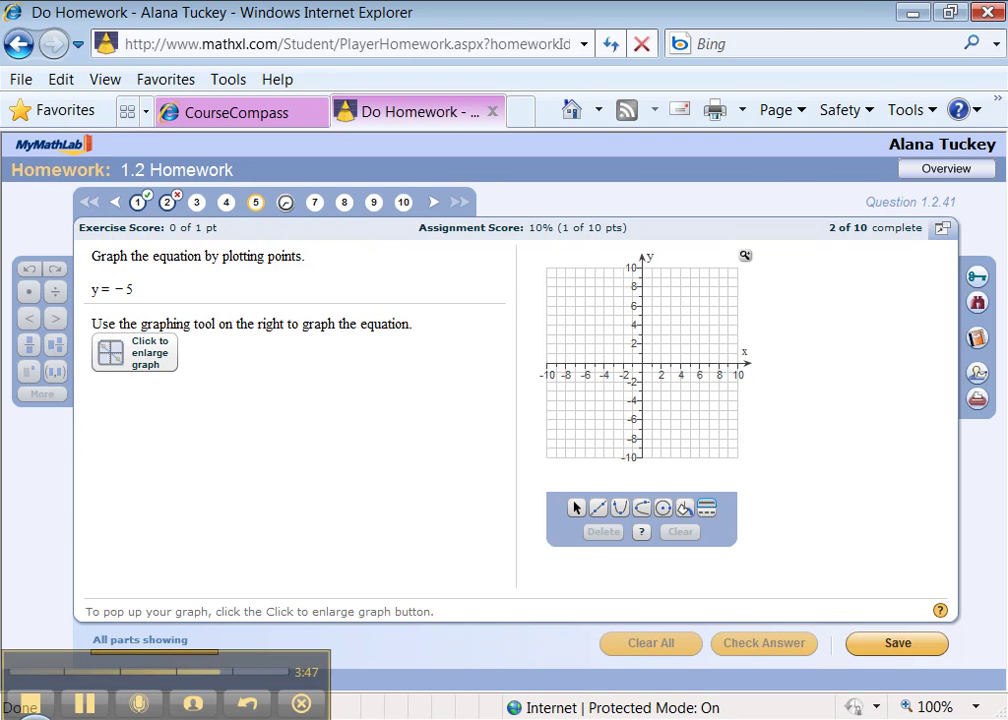
pyautogui.click(288, 207)
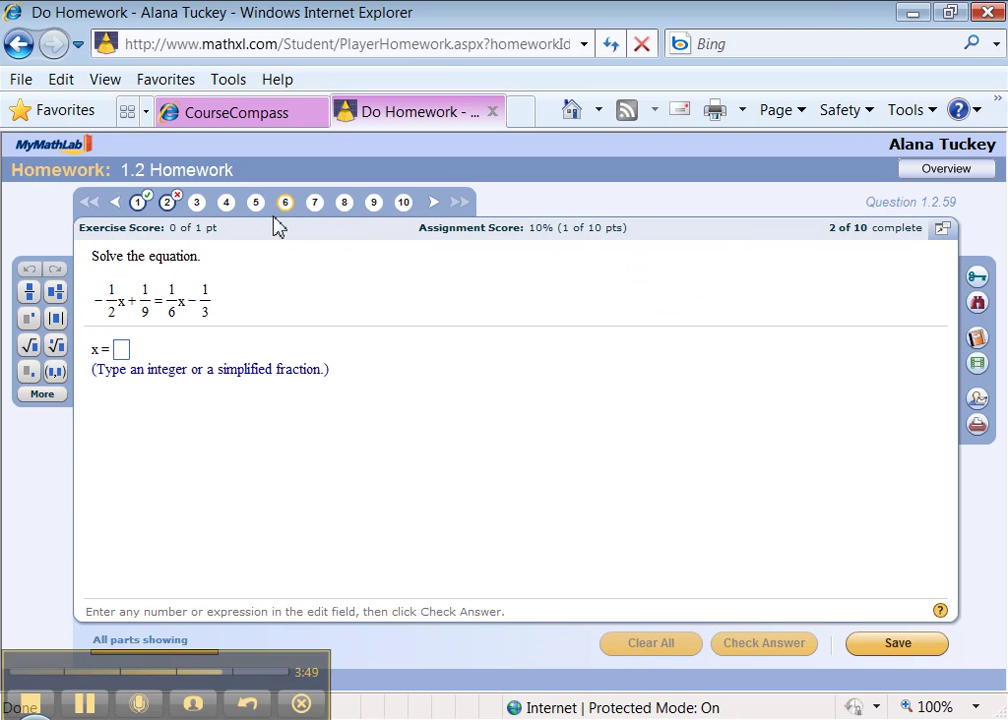
pyautogui.click(347, 207)
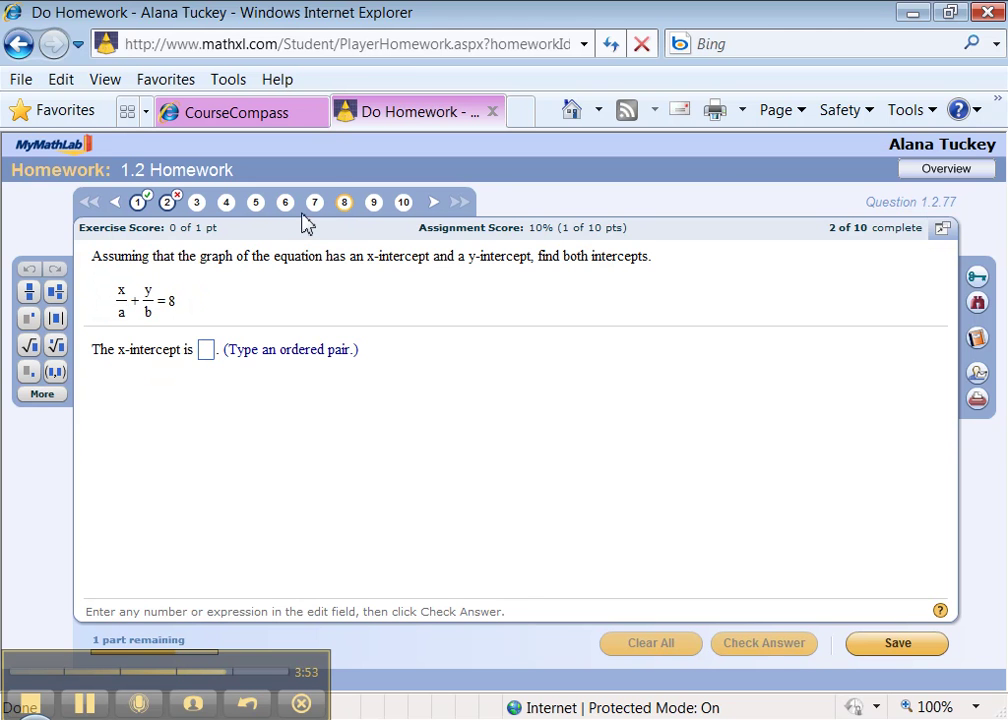
pyautogui.click(316, 205)
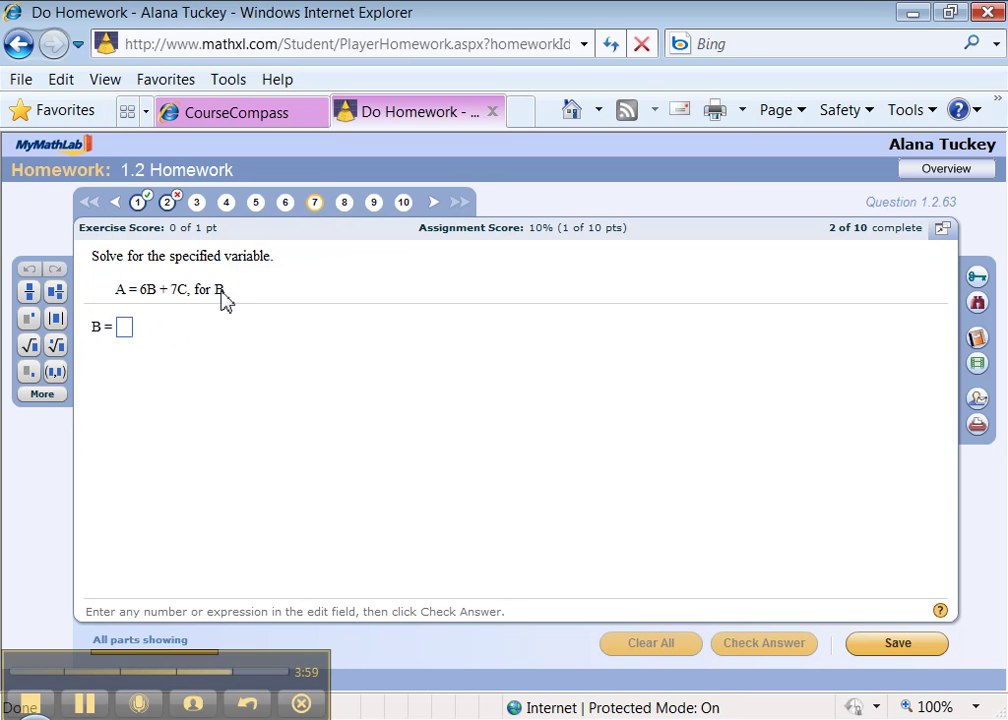
# - Enter B = (A − 7C)/6 as a fraction and dismiss the Well done! message
pyautogui.click(128, 332)
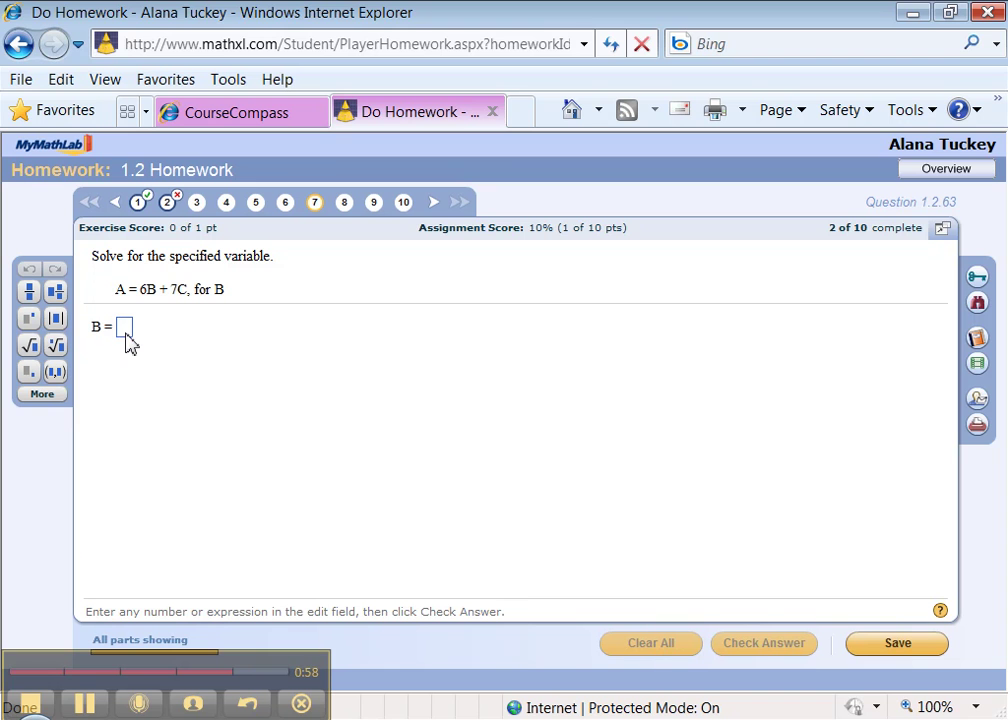
pyautogui.click(30, 293)
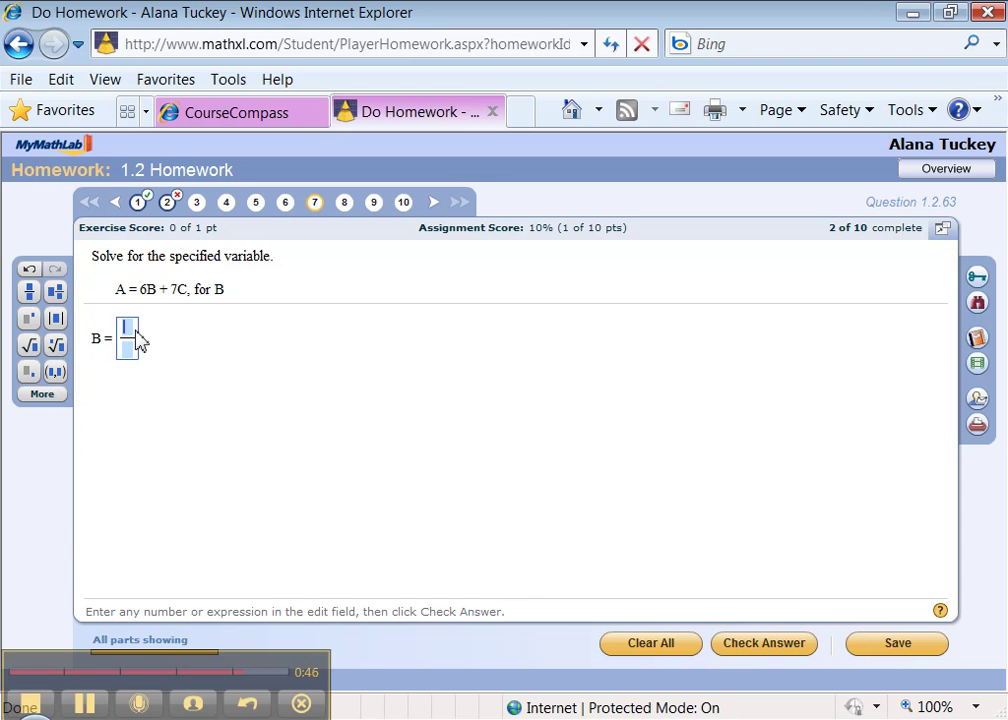
pyautogui.write('-7C')
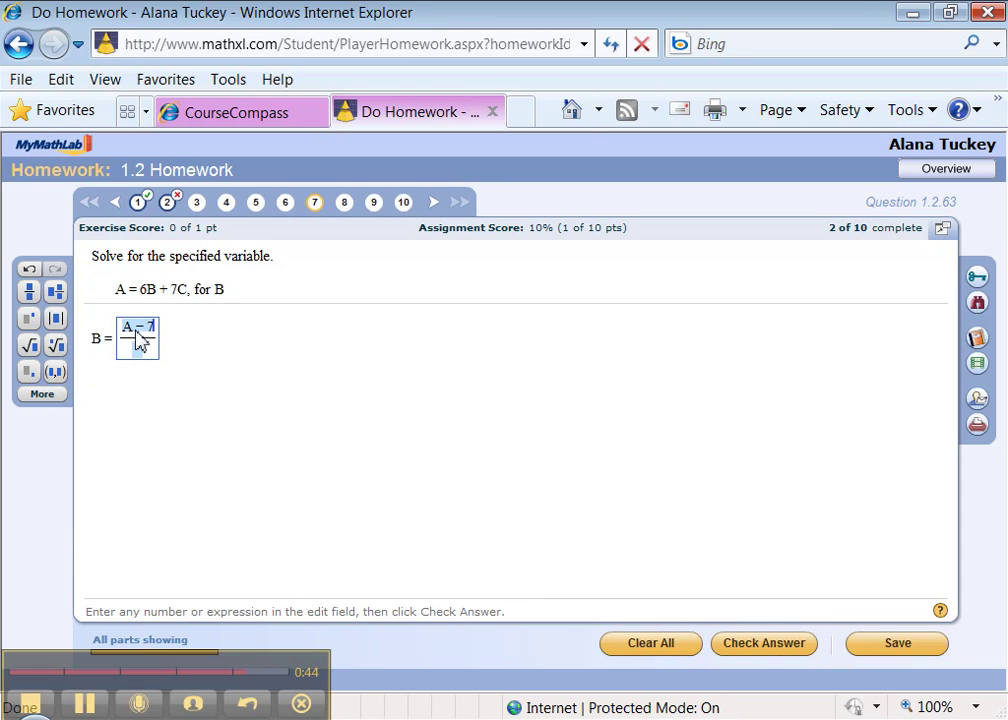
pyautogui.click(145, 352)
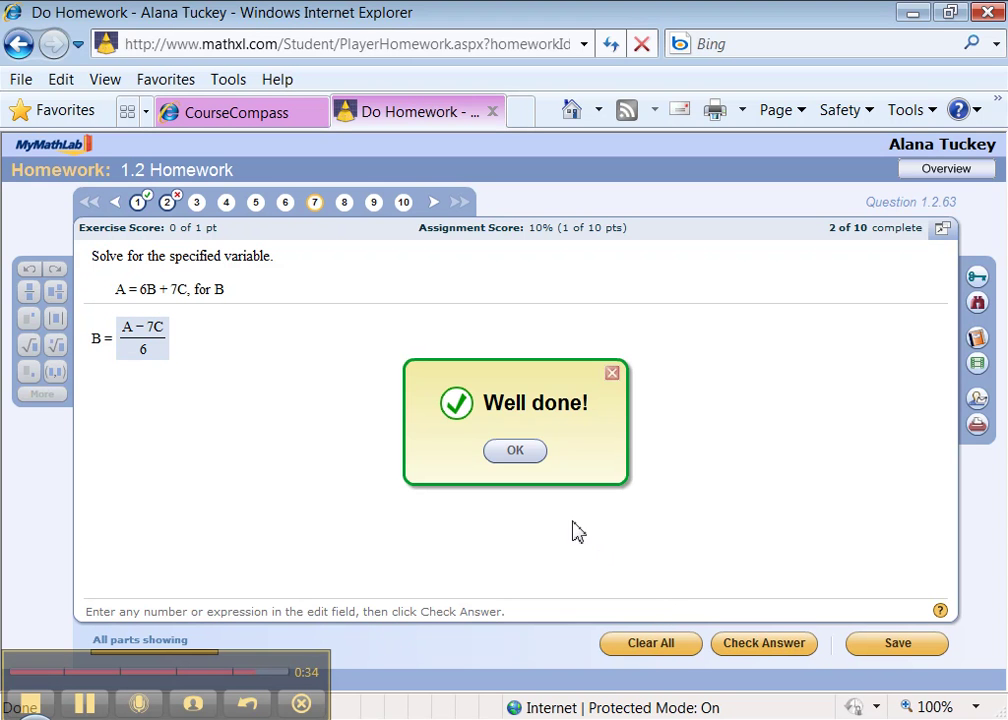
pyautogui.press('Return')
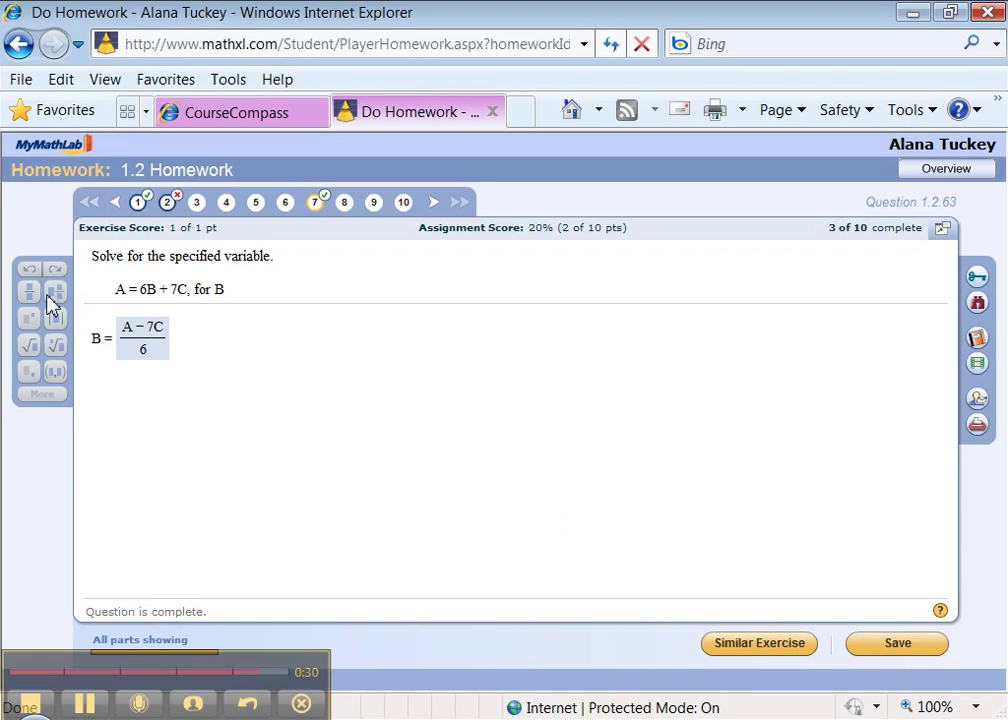
# - On question 8 (1.2.77), enter 3 with superscript 2 as the x-intercept answer
pyautogui.click(345, 204)
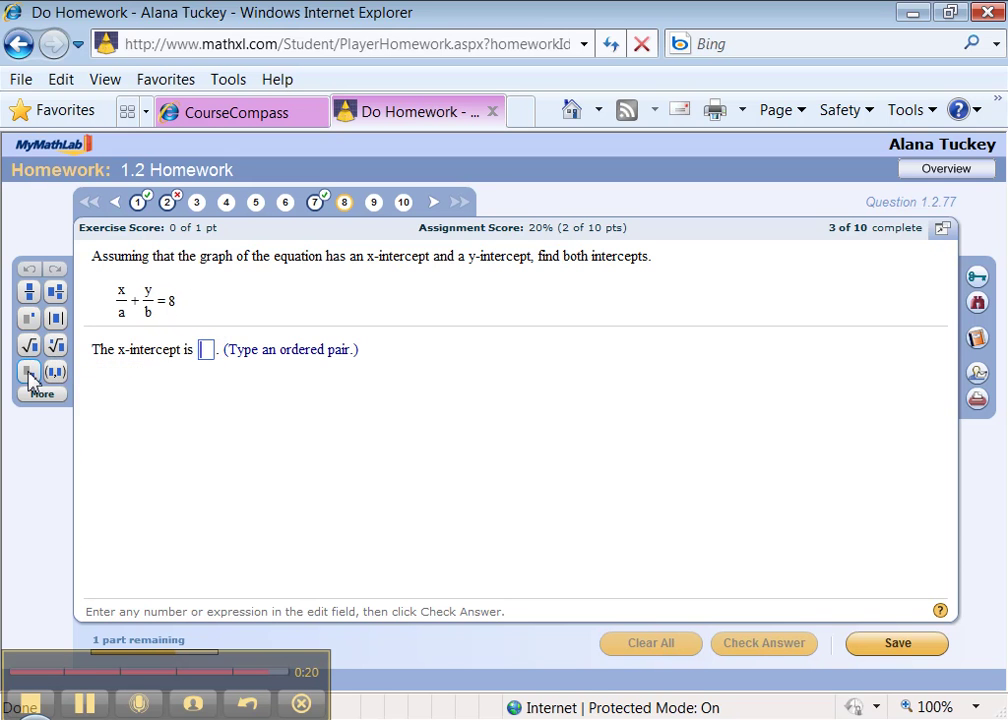
pyautogui.click(30, 319)
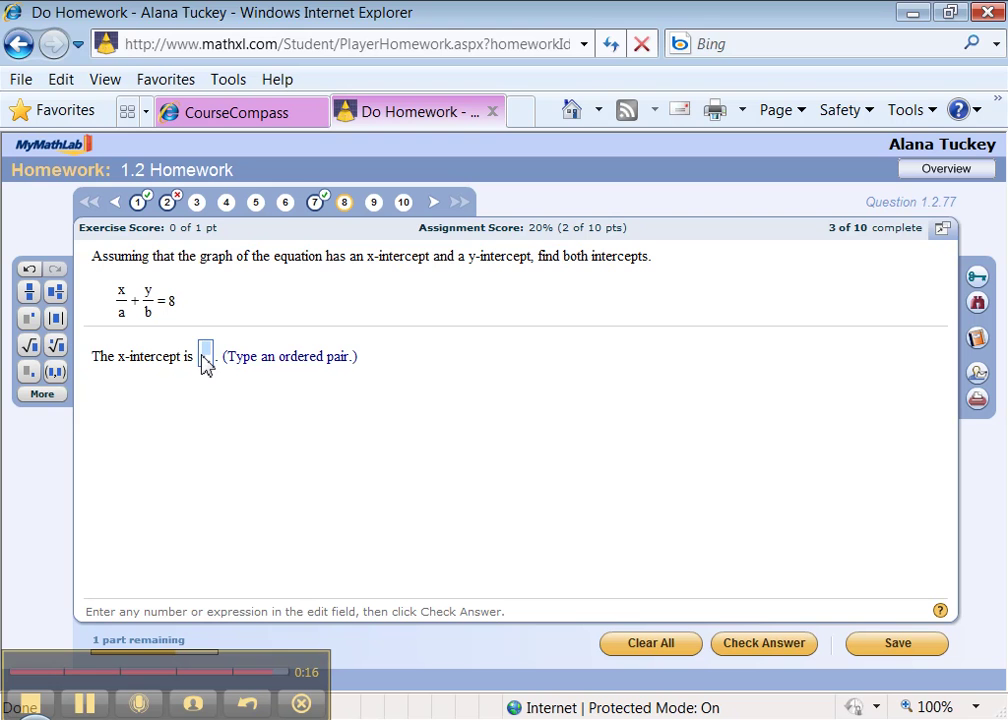
pyautogui.write('3')
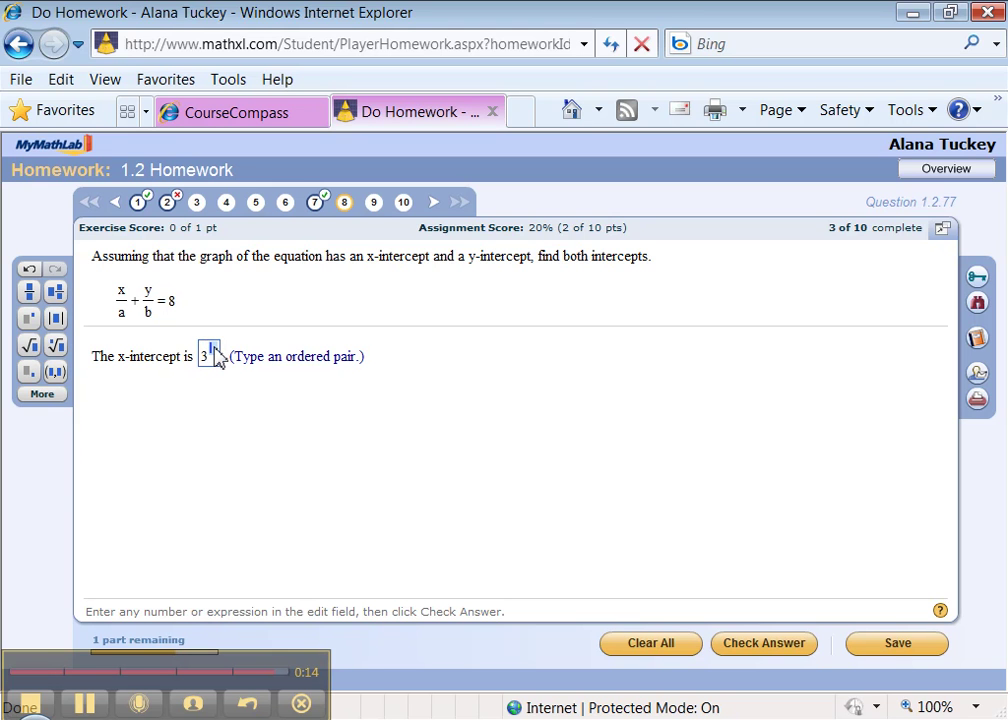
pyautogui.click(30, 320)
pyautogui.write('2')
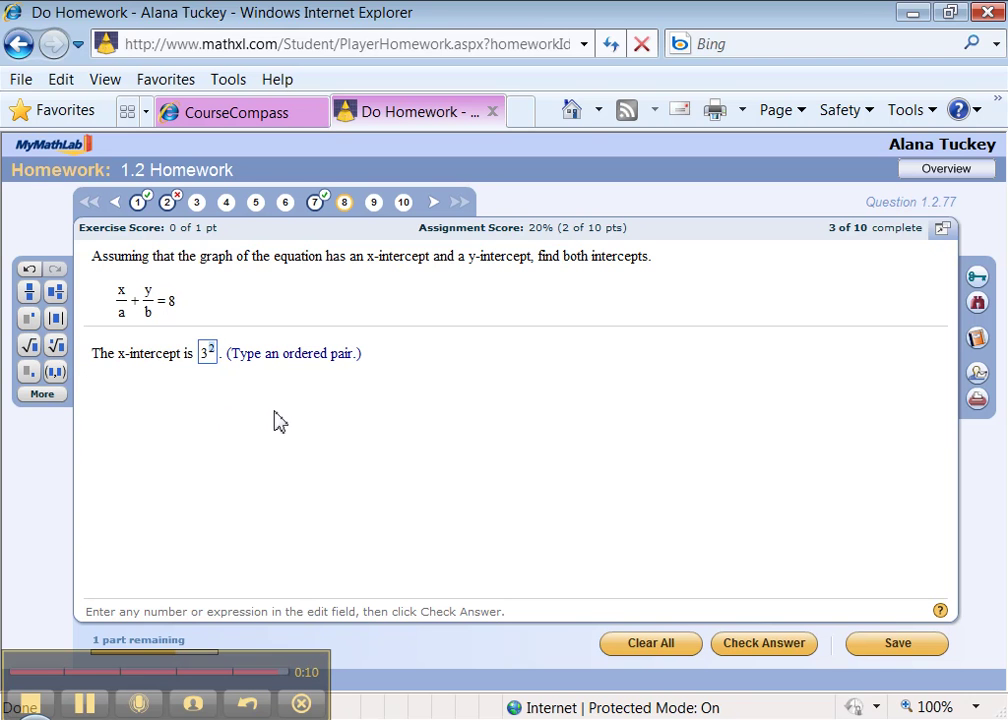